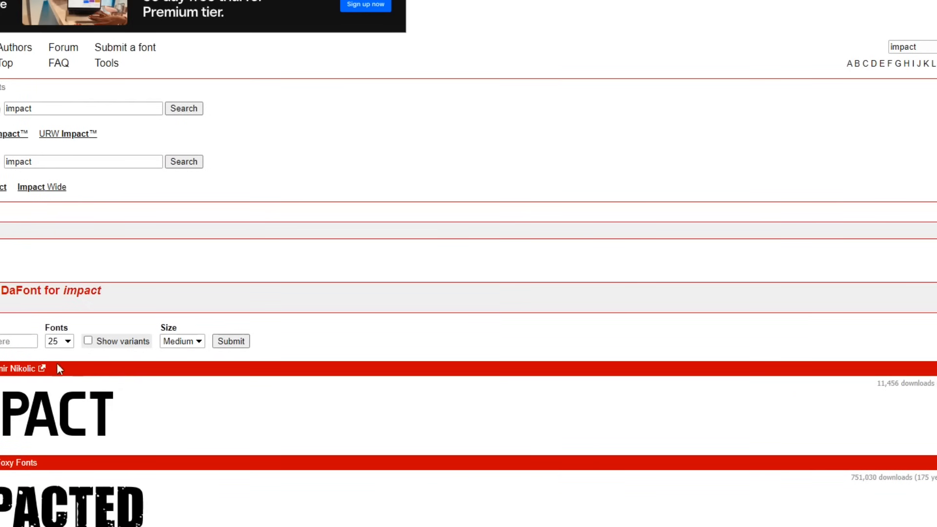
{"action": "scroll", "coordinate": [484, 390], "scroll_direction": "down", "scroll_amount": 1}
{"action": "scroll", "coordinate": [484, 391], "scroll_direction": "down", "scroll_amount": 3}
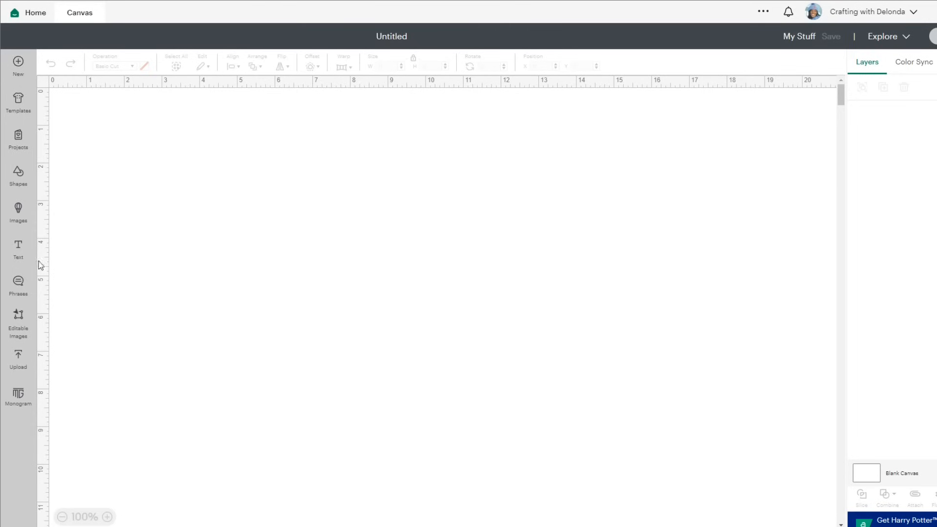
Add the text "GO" to the blank canvas and move it down near the canvas's lower-left corner
{"action": "left_click", "coordinate": [15, 247]}
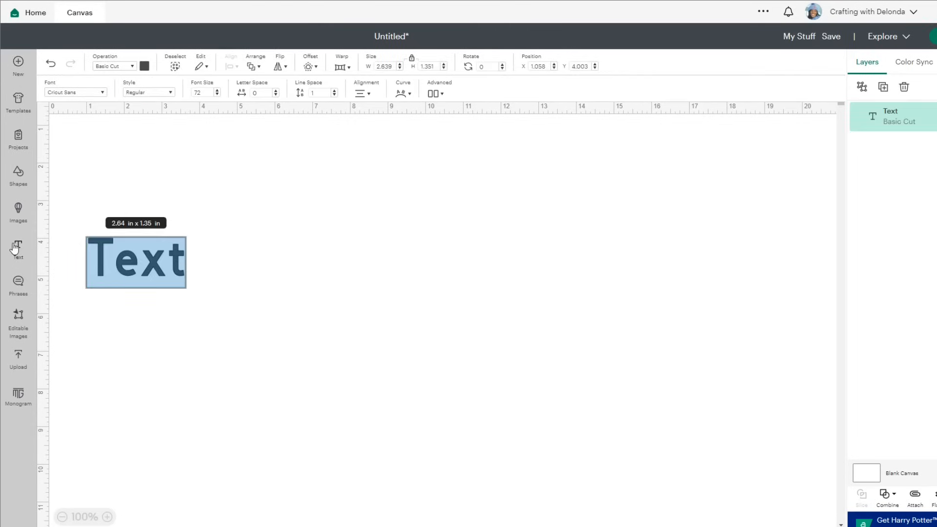
{"action": "type", "text": "GO"}
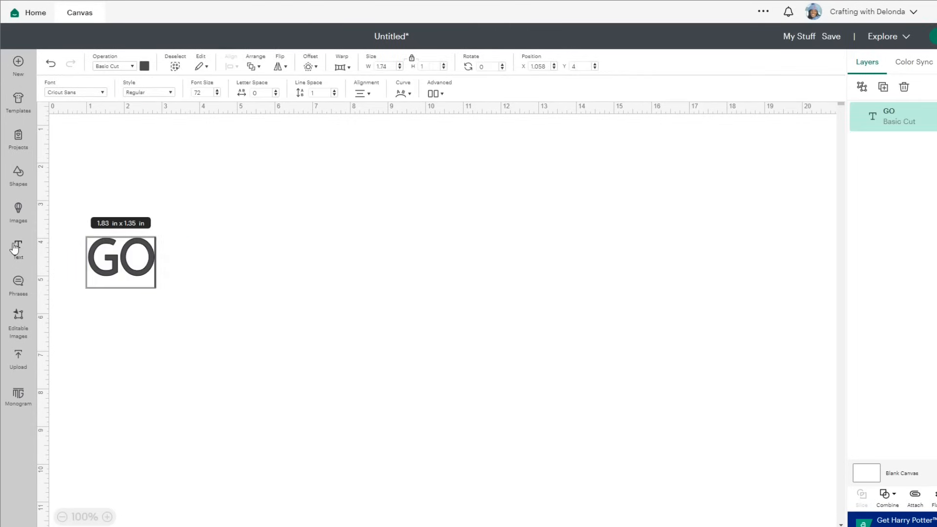
{"action": "left_click", "coordinate": [303, 303]}
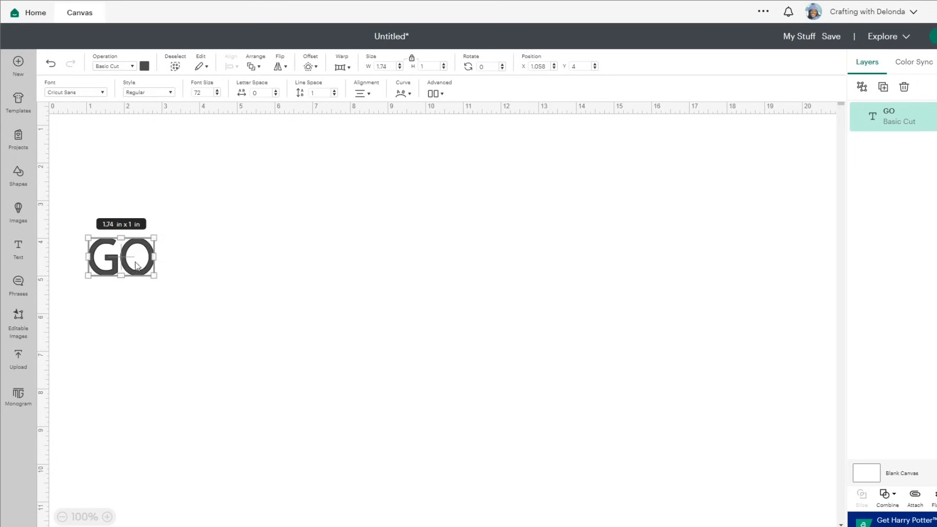
{"action": "left_click_drag", "start_coordinate": [136, 264], "coordinate": [99, 467]}
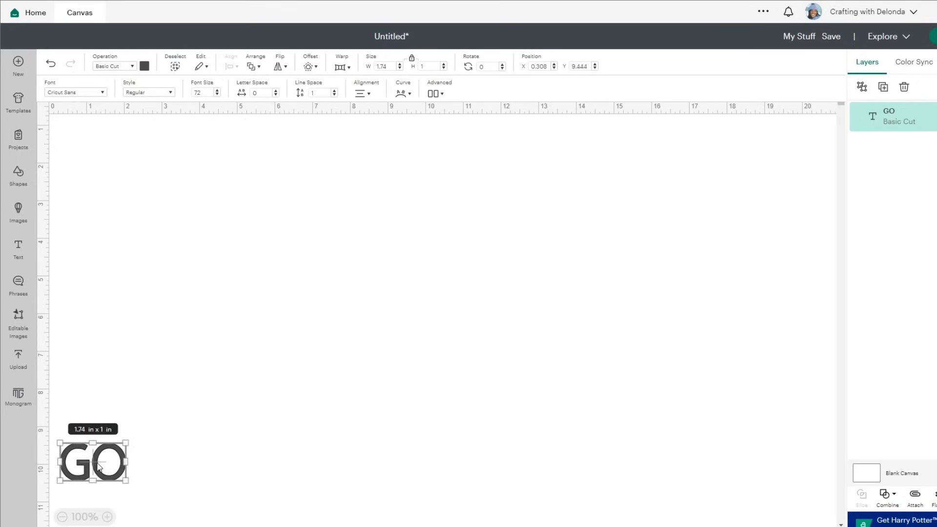
Search the system fonts for "IMPACT" and apply the Impact font to the GO text
{"action": "left_click", "coordinate": [101, 93]}
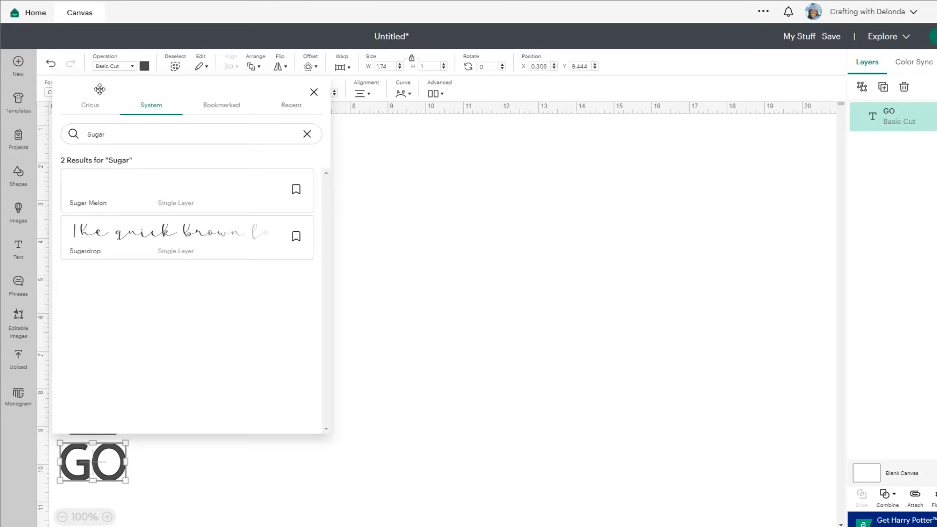
{"action": "left_click_drag", "start_coordinate": [109, 135], "coordinate": [72, 142]}
{"action": "type", "text": "IMPACT"}
{"action": "left_click", "coordinate": [134, 184]}
{"action": "left_click", "coordinate": [418, 316]}
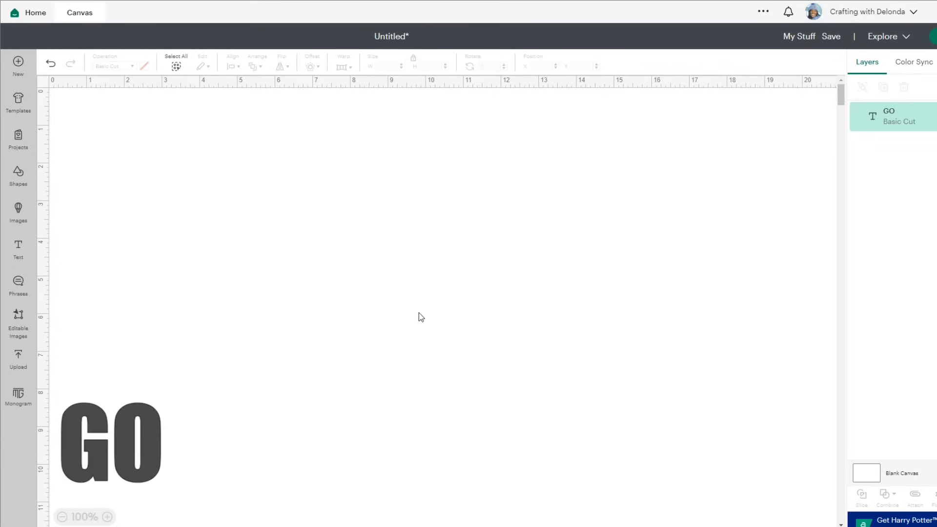
Move the GO text to the middle of the canvas and set its height to 8.4 in
{"action": "left_click_drag", "start_coordinate": [107, 454], "coordinate": [423, 268]}
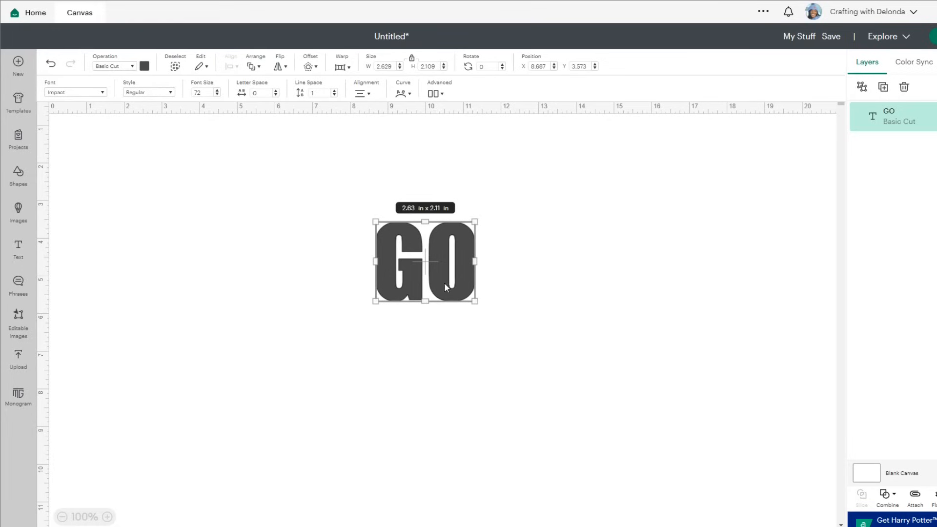
{"action": "double_click", "coordinate": [429, 67]}
{"action": "type", "text": "8.4"}
{"action": "key", "text": "Return"}
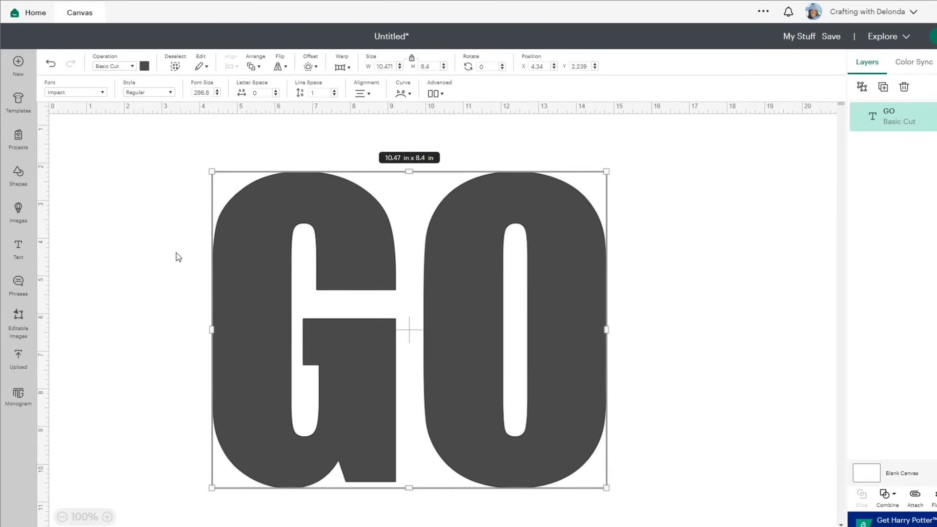
Add a welded, round-cornered offset of 0.194 in around the GO text
{"action": "left_click", "coordinate": [315, 67]}
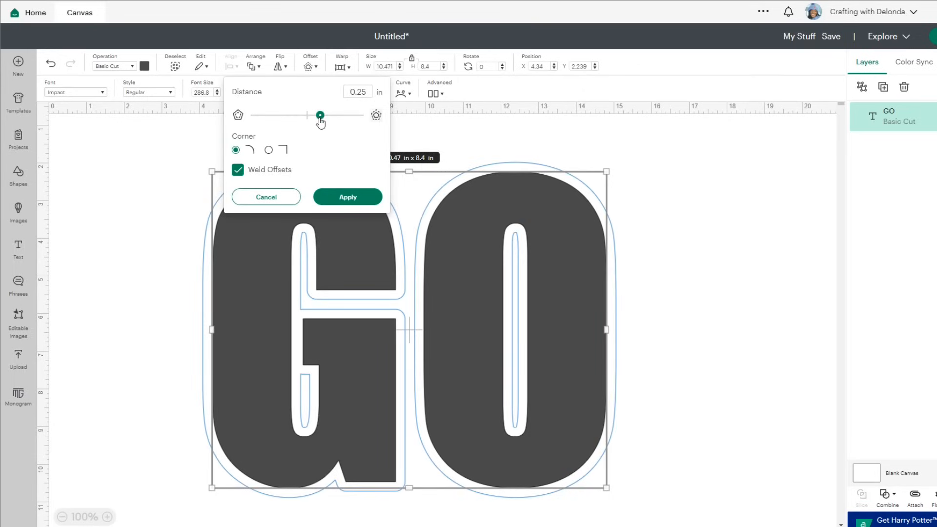
{"action": "left_click_drag", "start_coordinate": [321, 117], "coordinate": [317, 117]}
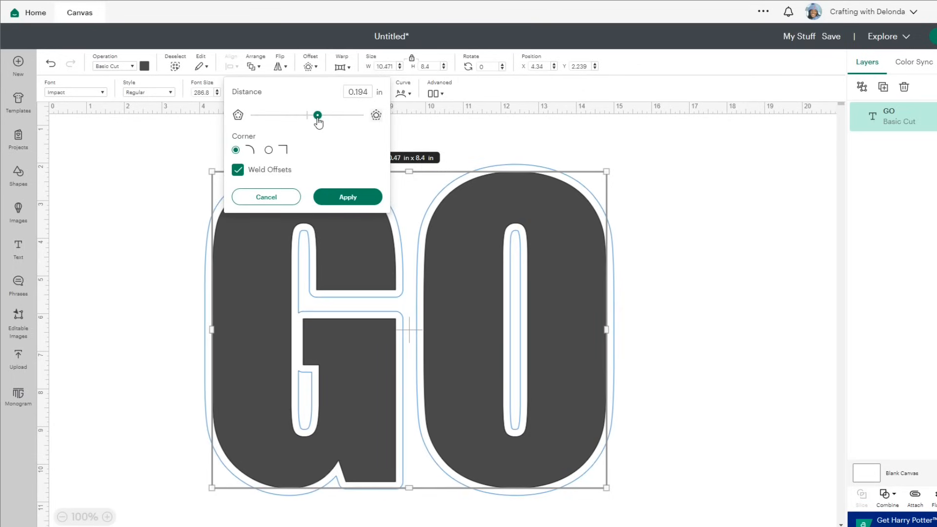
{"action": "left_click", "coordinate": [355, 199]}
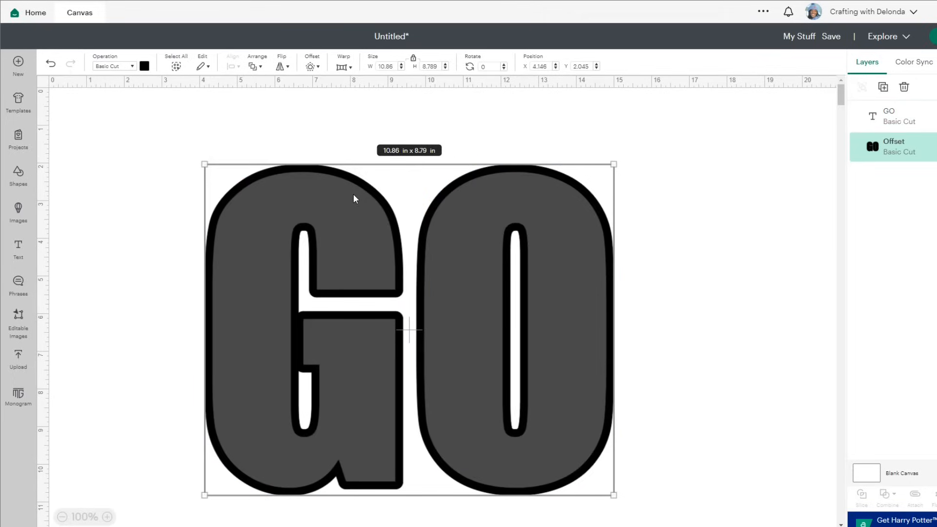
Select the GO text together with its offset and slice them
{"action": "left_click", "coordinate": [172, 199]}
{"action": "left_click_drag", "start_coordinate": [175, 146], "coordinate": [580, 468]}
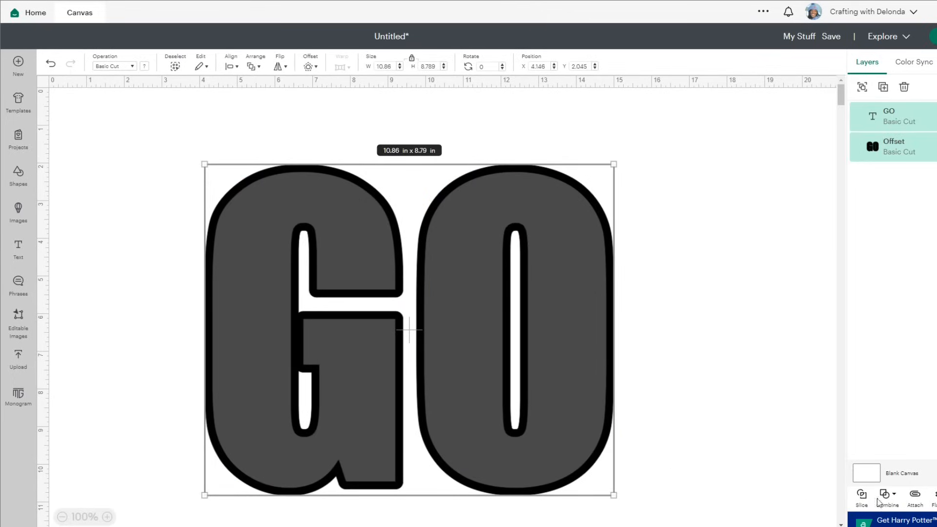
{"action": "left_click", "coordinate": [862, 497]}
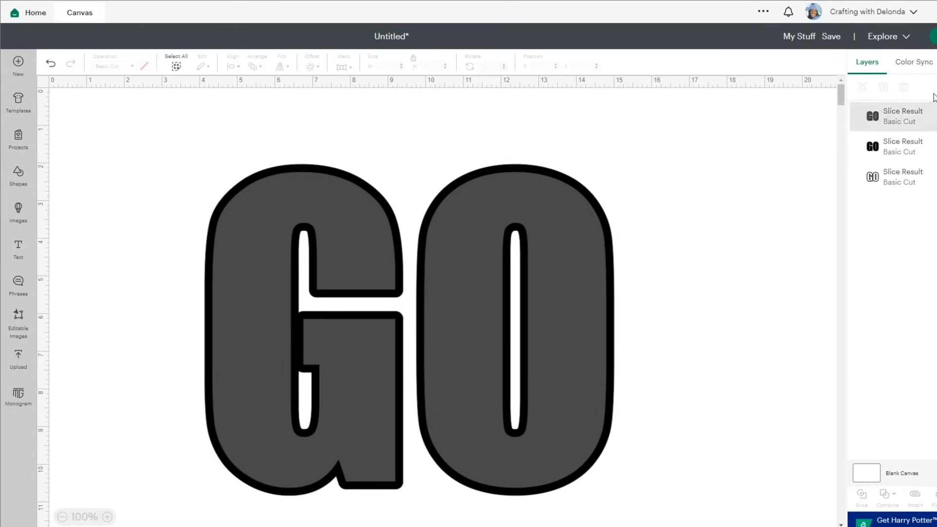
Move the gray GO slice to the right of the outline and delete the solid black GO slice
{"action": "left_click_drag", "start_coordinate": [575, 284], "coordinate": [935, 249]}
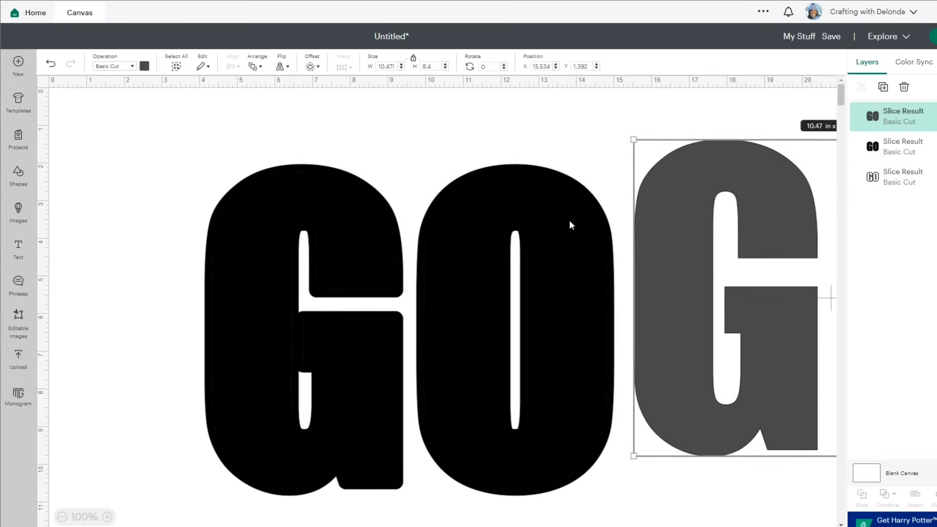
{"action": "left_click_drag", "start_coordinate": [569, 223], "coordinate": [496, 209]}
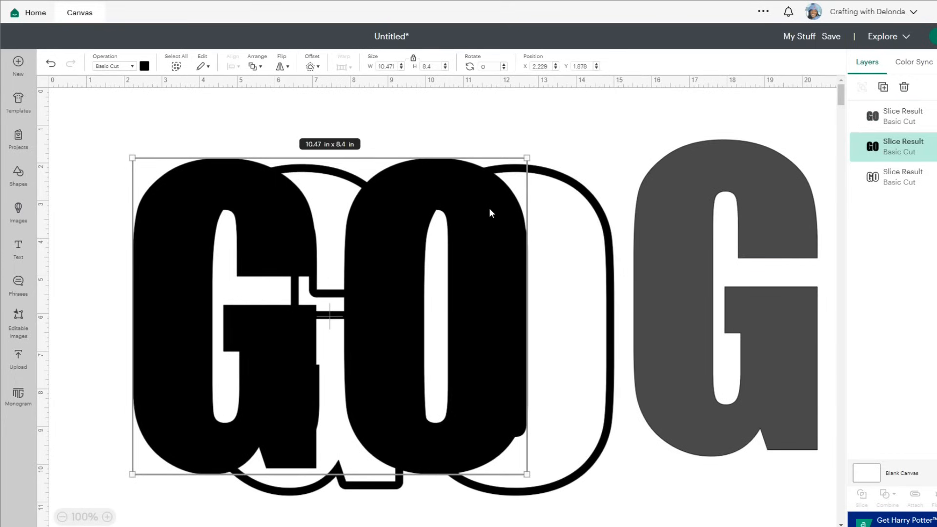
{"action": "key", "text": "Delete"}
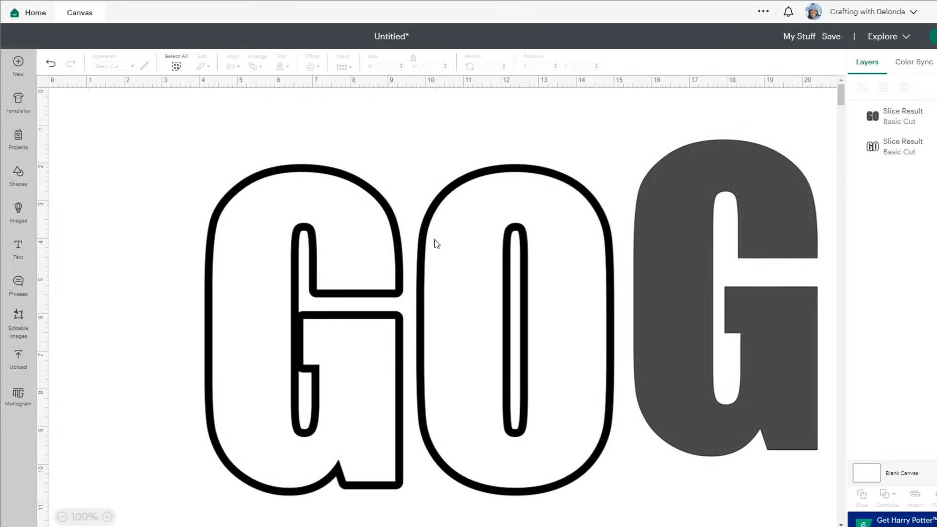
Arrange the GO outline at the canvas's upper left with the solid gray GO directly beside it
{"action": "left_click_drag", "start_coordinate": [437, 244], "coordinate": [303, 182]}
{"action": "left_click_drag", "start_coordinate": [670, 233], "coordinate": [531, 206]}
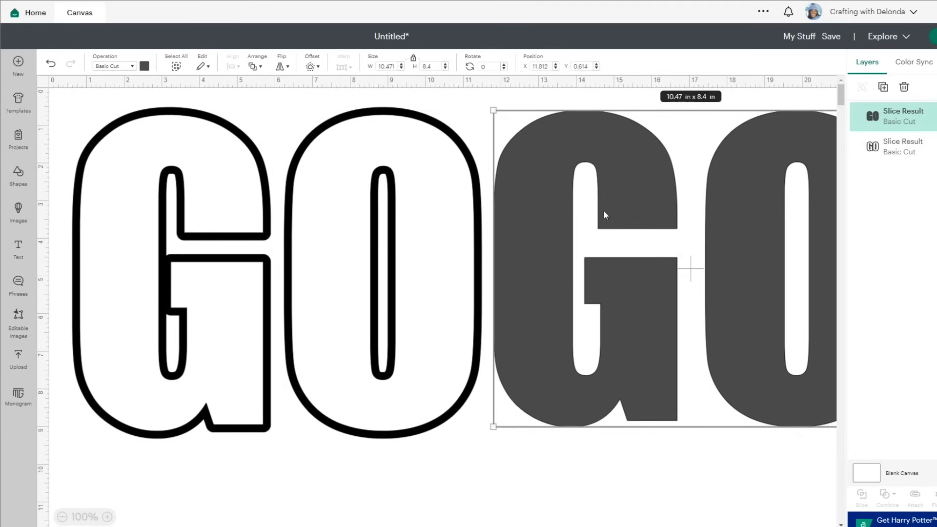
{"action": "left_click", "coordinate": [62, 517]}
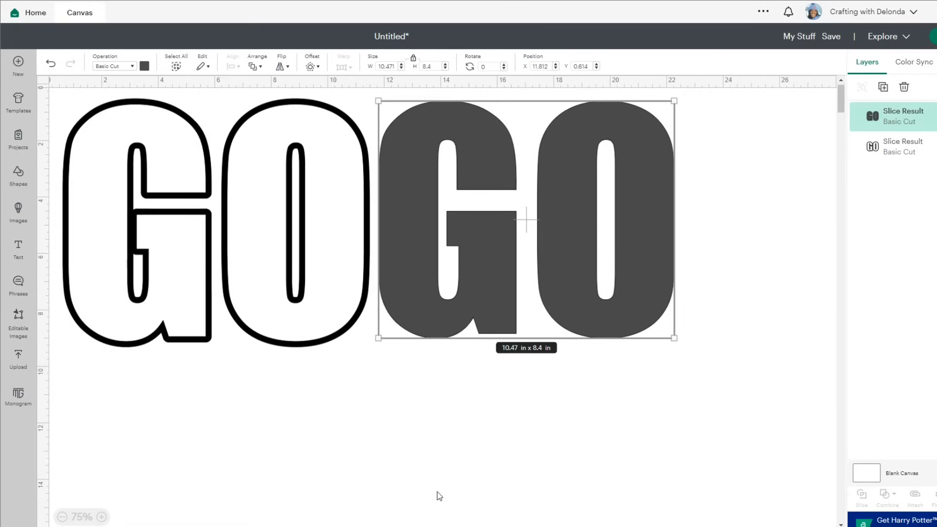
Search the image library for "leopard" and refine the search to "leopard print"
{"action": "left_click", "coordinate": [18, 210]}
{"action": "left_click", "coordinate": [477, 99]}
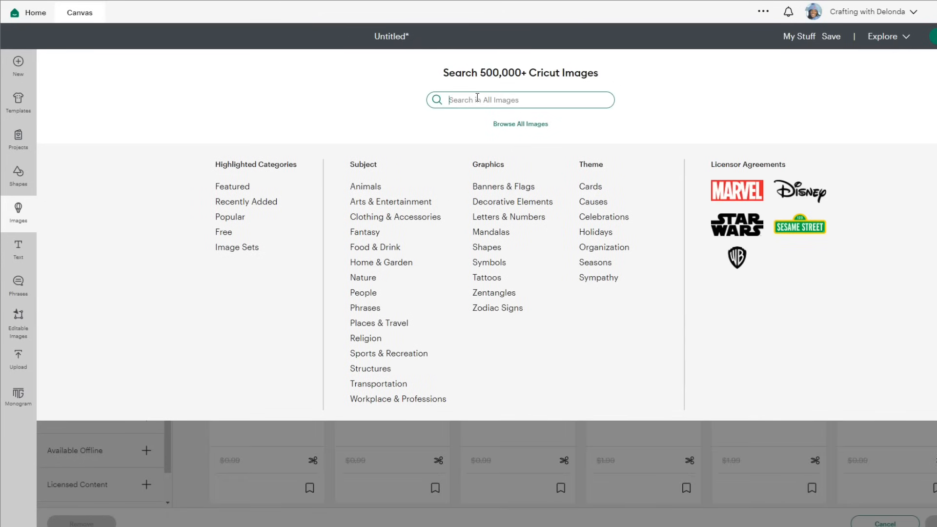
{"action": "type", "text": "leopard"}
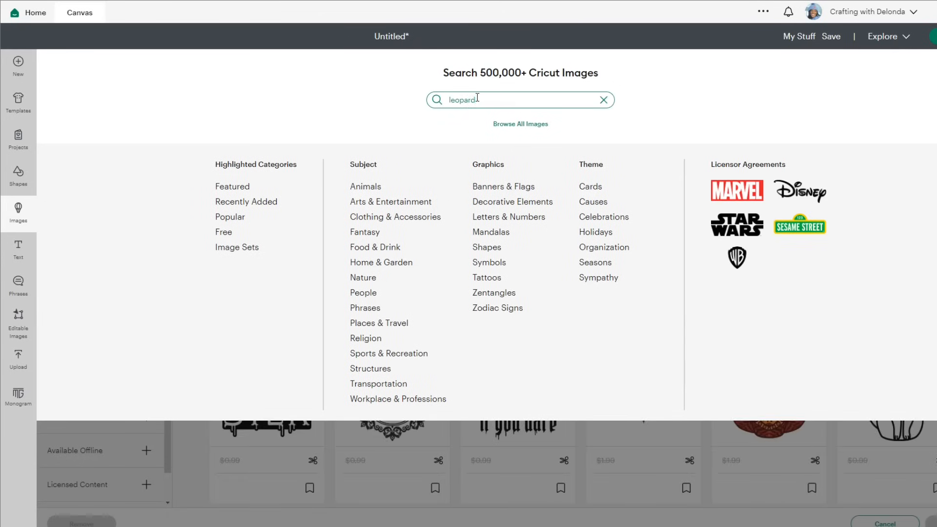
{"action": "key", "text": "Return"}
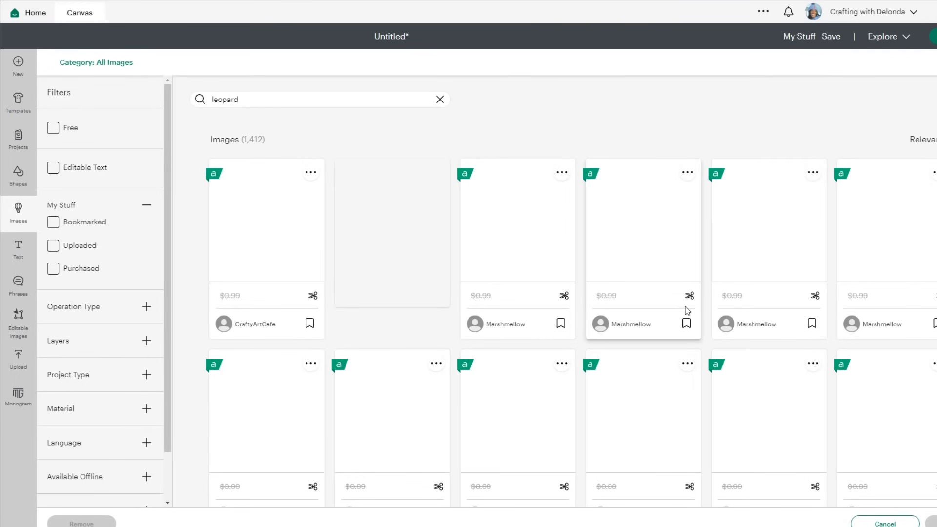
{"action": "scroll", "coordinate": [688, 310], "scroll_direction": "down", "scroll_amount": 2}
{"action": "left_click", "coordinate": [283, 100]}
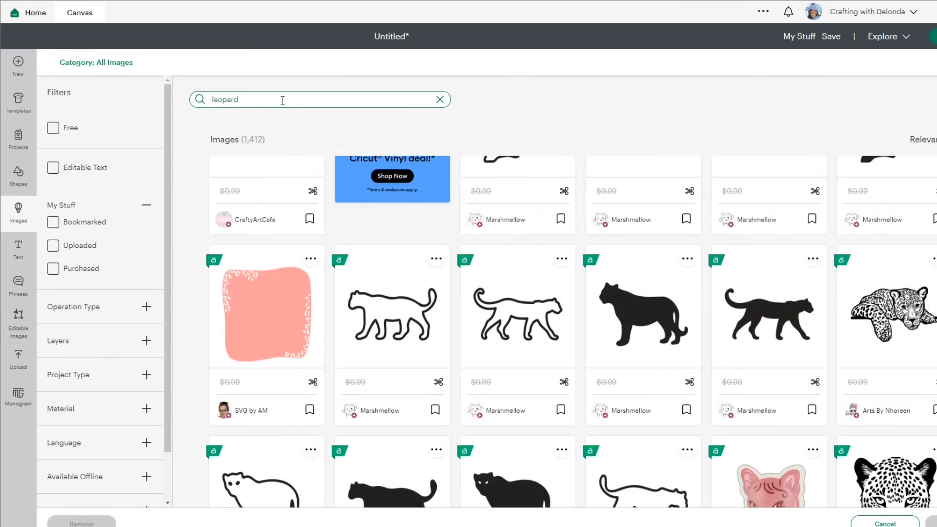
{"action": "type", "text": "print"}
{"action": "key", "text": "Return"}
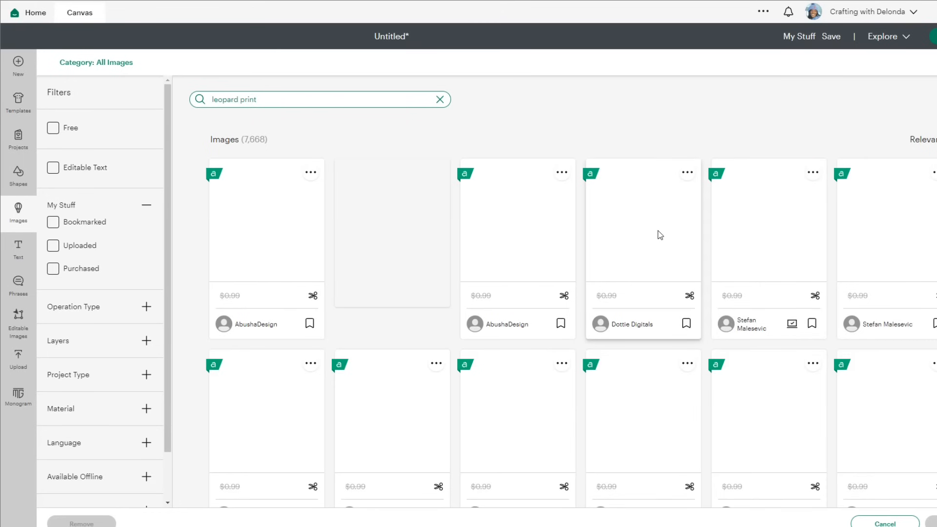
Insert the dense black, square leopard print pattern from the search results onto the canvas
{"action": "scroll", "coordinate": [659, 236], "scroll_direction": "down", "scroll_amount": 4}
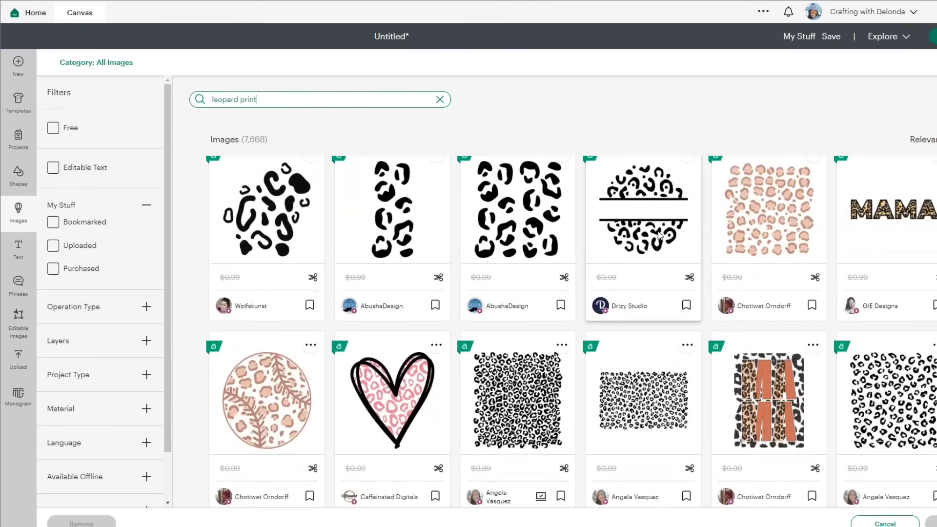
{"action": "left_click", "coordinate": [521, 393]}
{"action": "left_click", "coordinate": [932, 522]}
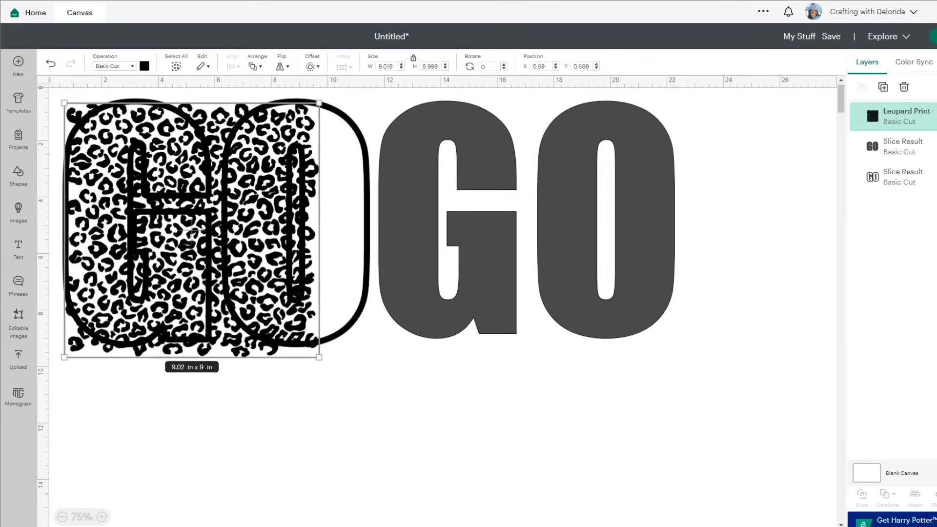
Shift the solid gray GO right, place the leopard print over it and enlarge the print to about 11.46 × 11.44 in
{"action": "left_click_drag", "start_coordinate": [469, 291], "coordinate": [533, 294]}
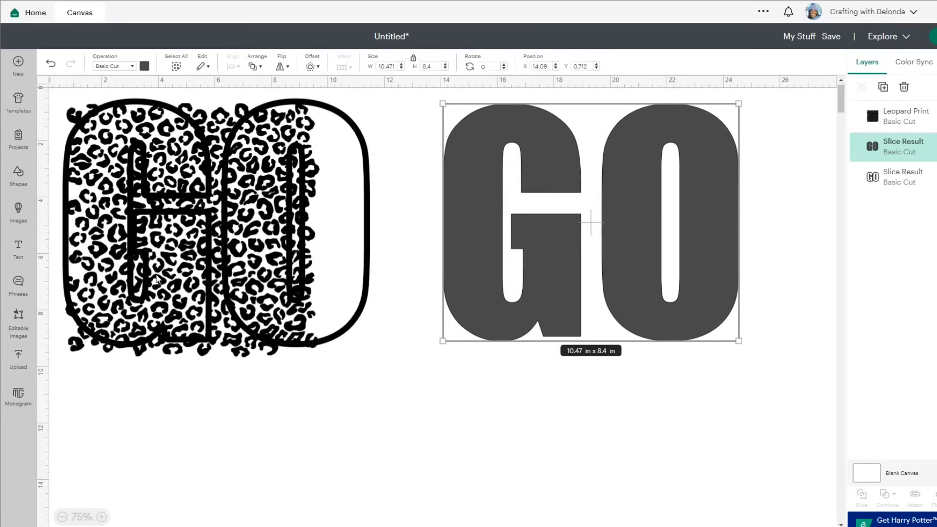
{"action": "left_click_drag", "start_coordinate": [164, 281], "coordinate": [526, 270]}
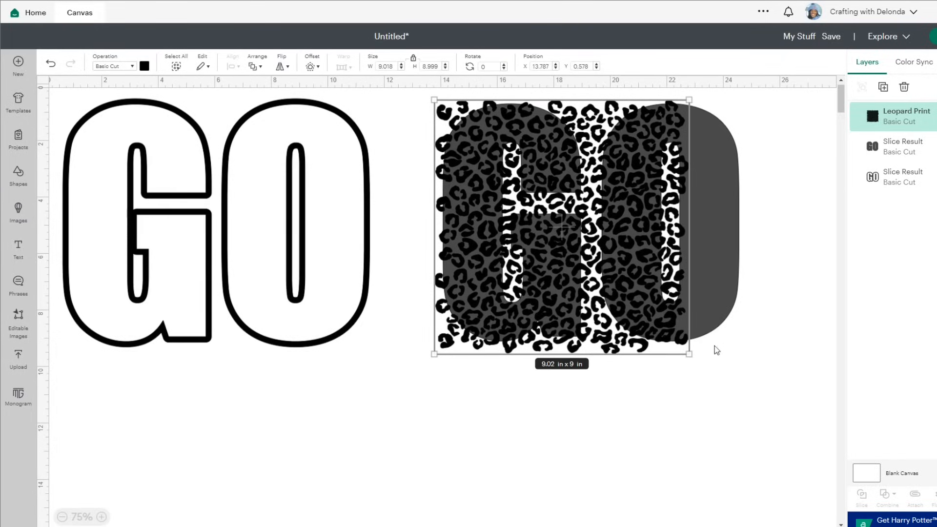
{"action": "mouse_move", "coordinate": [689, 353]}
{"action": "left_mouse_down"}
{"action": "mouse_move", "coordinate": [759, 419]}
{"action": "mouse_move", "coordinate": [705, 350]}
{"action": "left_mouse_up"}
{"action": "left_click", "coordinate": [321, 435]}
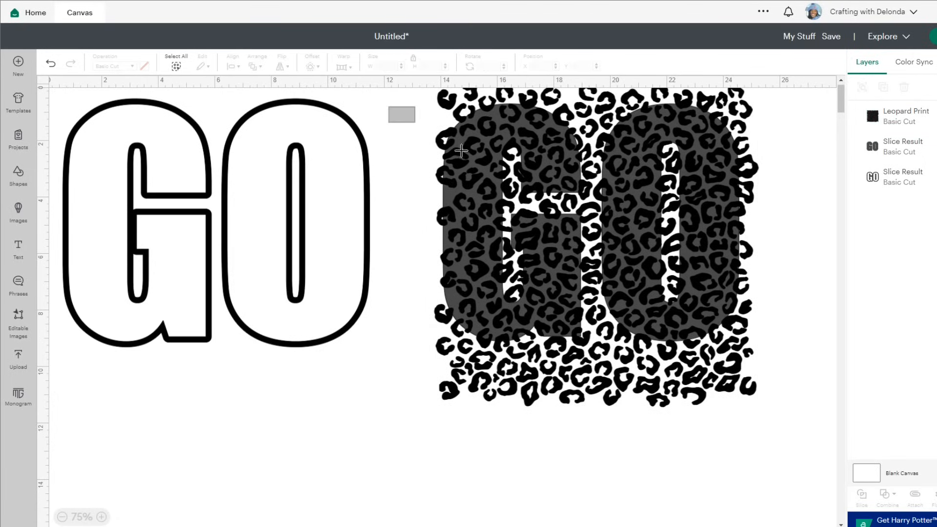
Slice the leopard print with the solid gray GO and delete the surplus pattern outside the letters
{"action": "left_click_drag", "start_coordinate": [390, 107], "coordinate": [765, 396]}
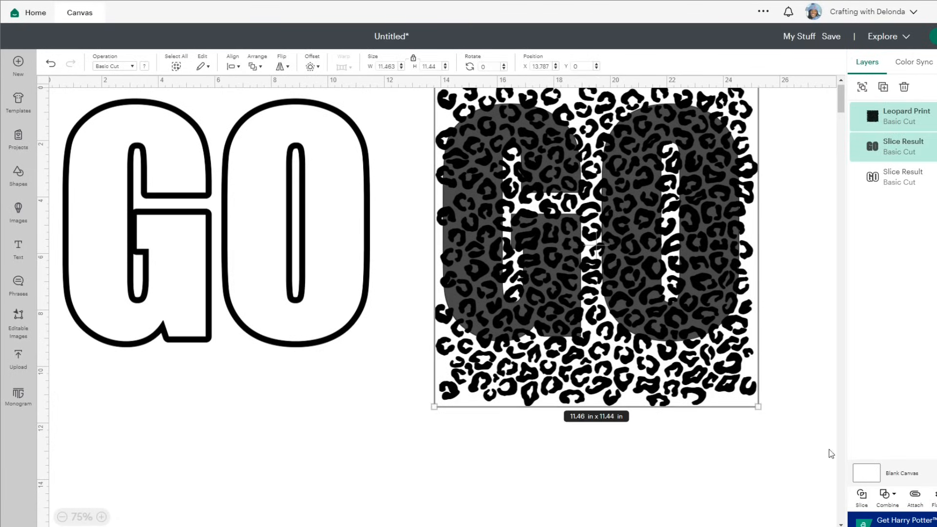
{"action": "left_click", "coordinate": [862, 498]}
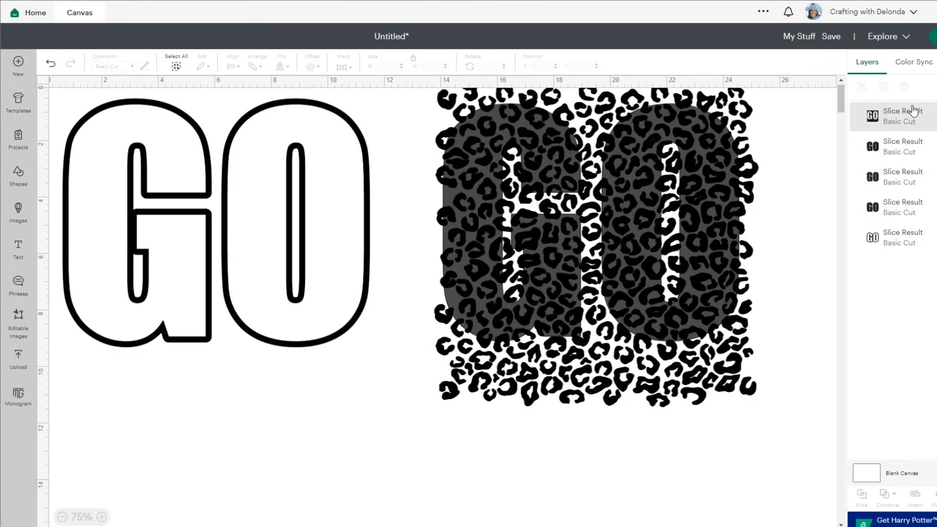
{"action": "left_click_drag", "start_coordinate": [645, 392], "coordinate": [448, 480]}
{"action": "key", "text": "Delete"}
Move the leopard-print letters into the GO outline and delete the leftover slices on the right
{"action": "left_click_drag", "start_coordinate": [503, 344], "coordinate": [128, 321]}
{"action": "left_click", "coordinate": [600, 273]}
{"action": "left_click_drag", "start_coordinate": [409, 107], "coordinate": [898, 411]}
{"action": "key", "text": "Delete"}
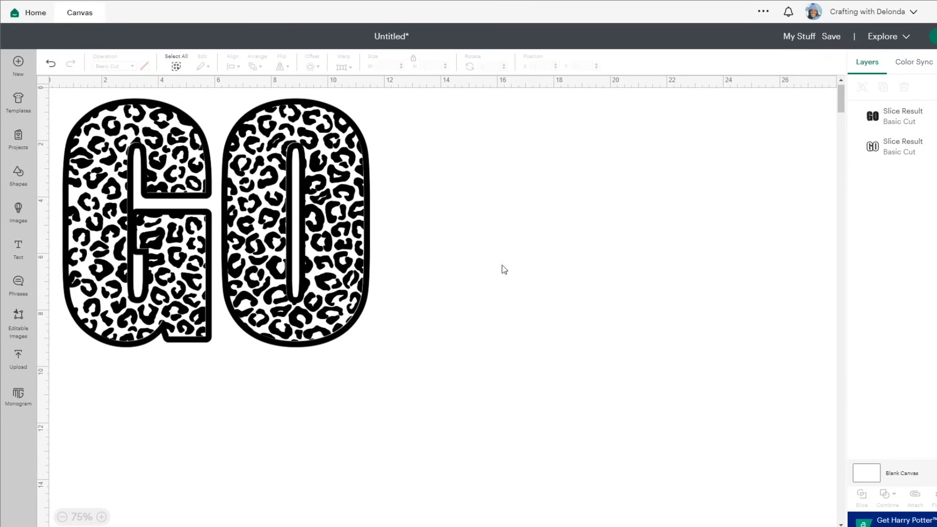
Try moving the GO outline away from the leopard-print letters, and undo the move
{"action": "left_click_drag", "start_coordinate": [86, 120], "coordinate": [150, 166]}
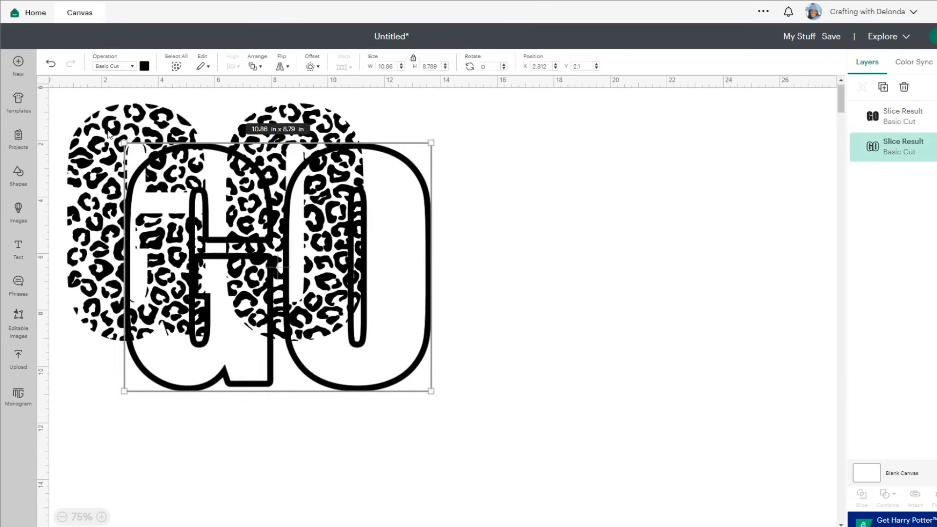
{"action": "left_click", "coordinate": [67, 112]}
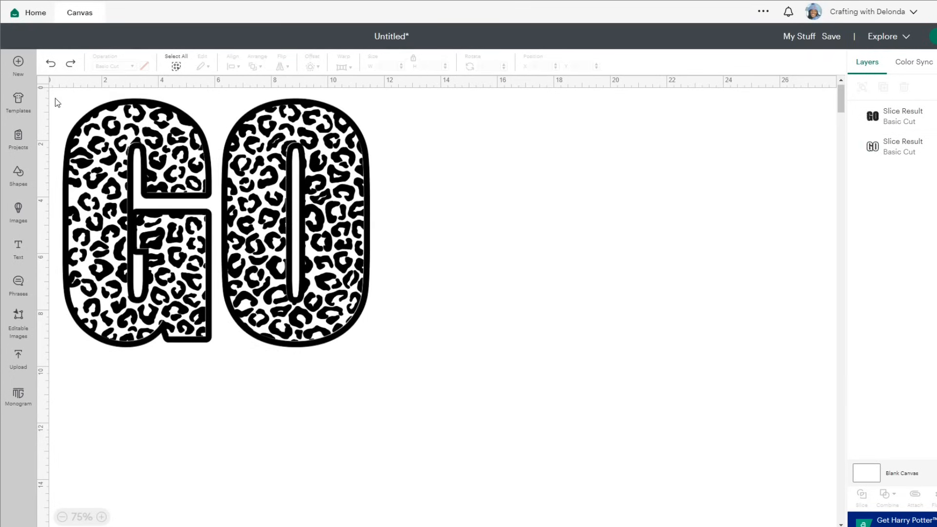
Select the leopard-print letters and the GO outline and align them on a common centre
{"action": "left_click_drag", "start_coordinate": [50, 92], "coordinate": [449, 397]}
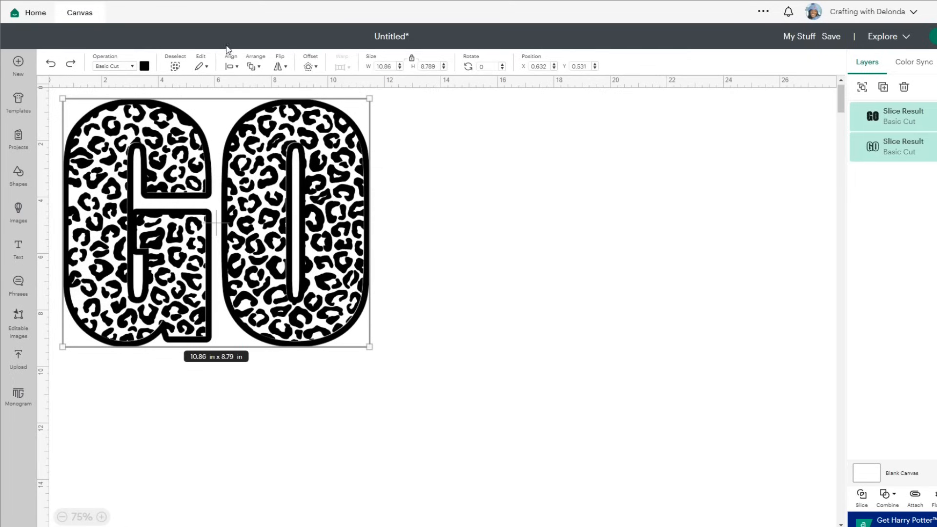
{"action": "left_click", "coordinate": [234, 66]}
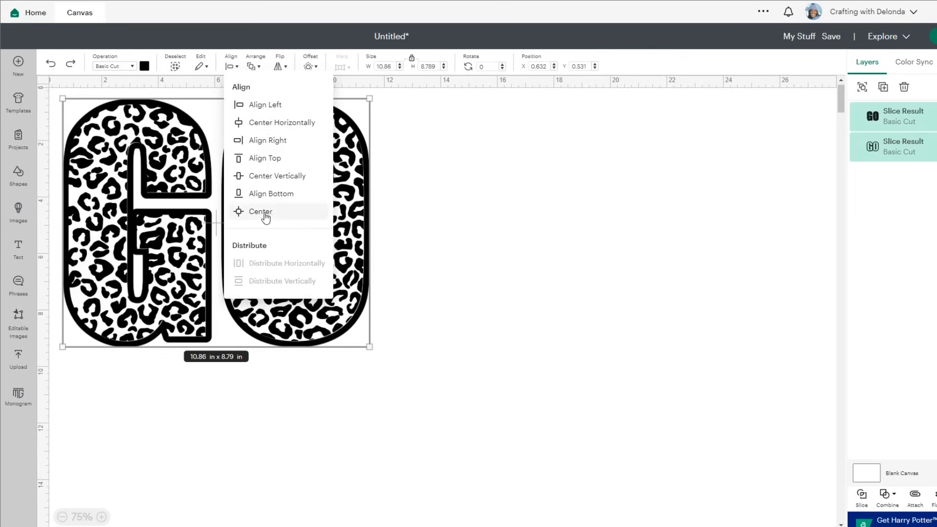
{"action": "left_click", "coordinate": [266, 215]}
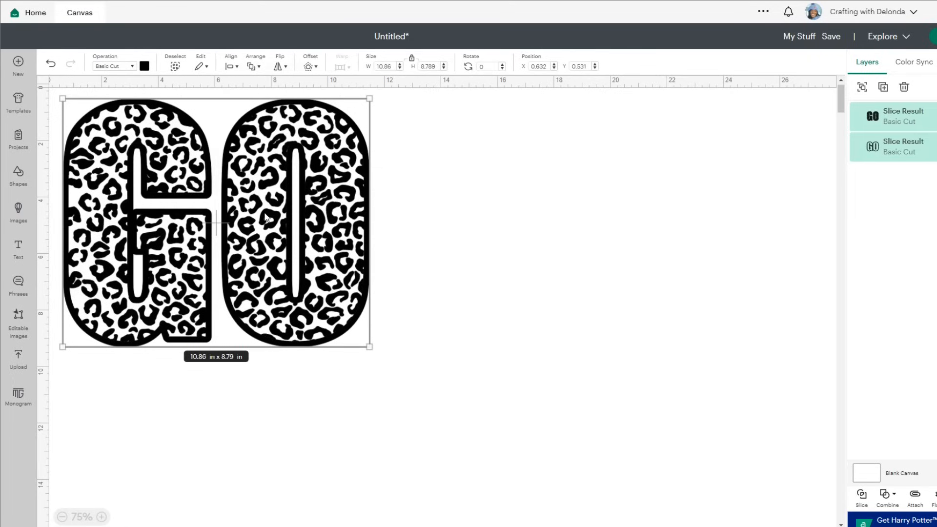
{"action": "left_click", "coordinate": [401, 235]}
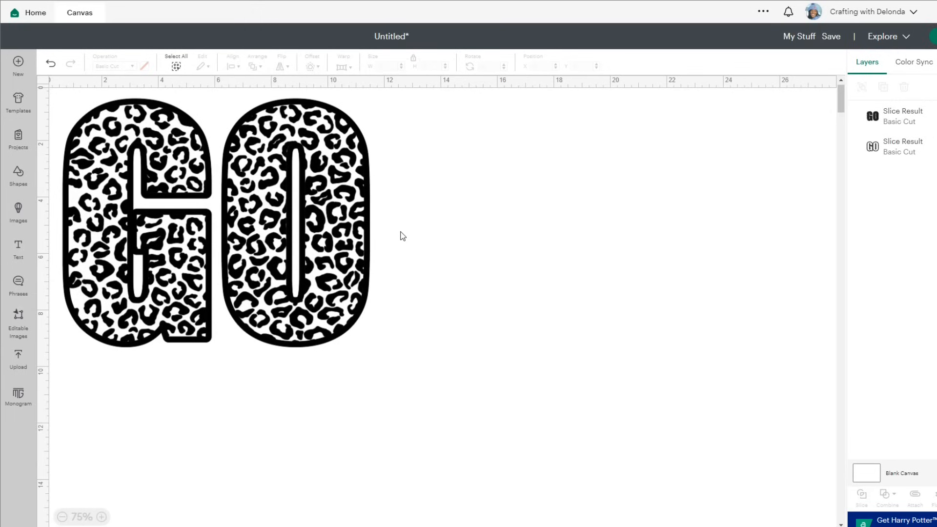
Recolour the GO outline orange with the hex code eb6e1f
{"action": "left_click", "coordinate": [892, 147]}
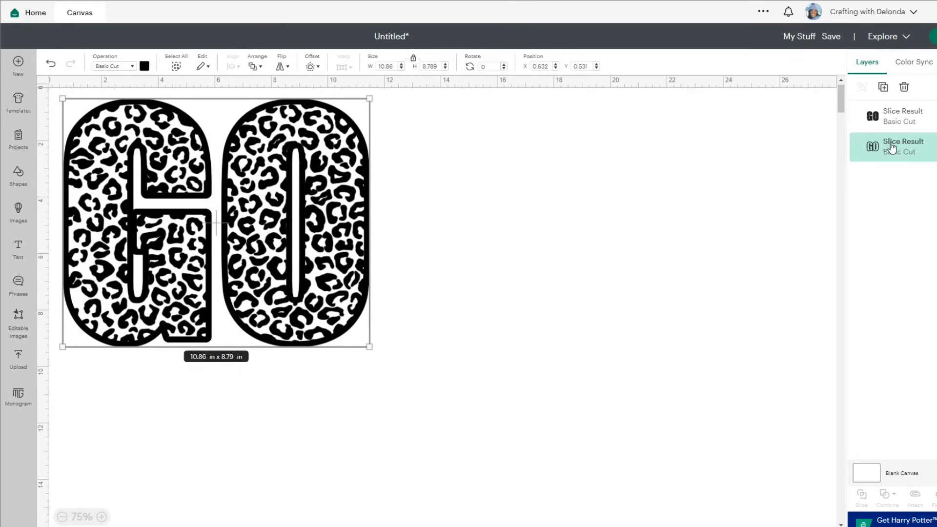
{"action": "left_click", "coordinate": [145, 67]}
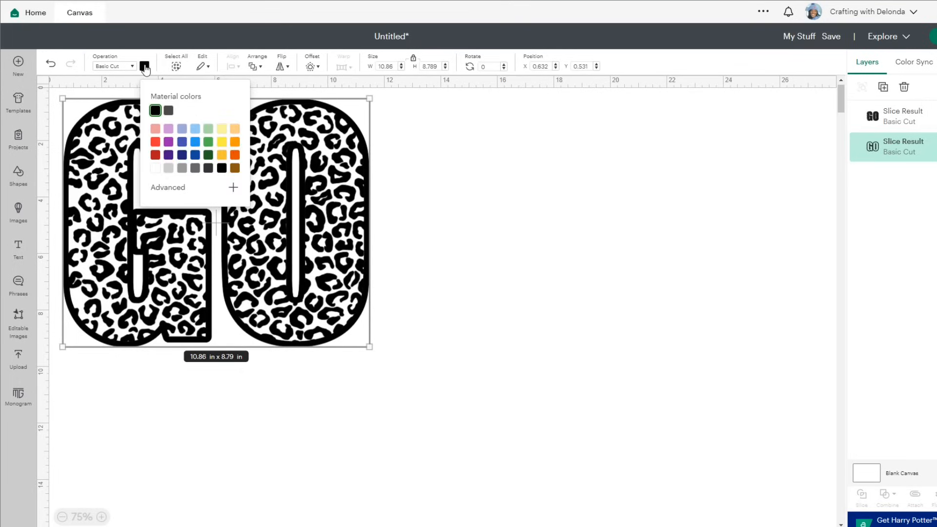
{"action": "left_click", "coordinate": [234, 187]}
{"action": "double_click", "coordinate": [208, 308]}
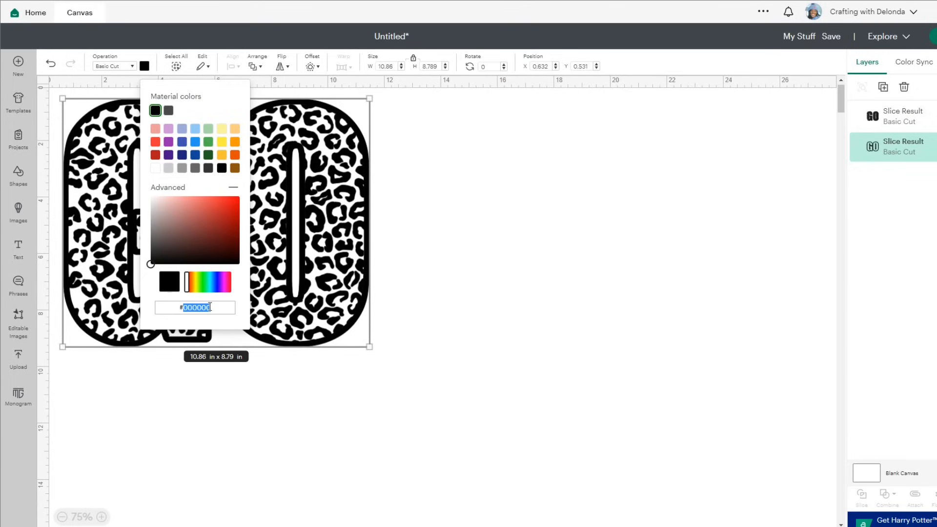
{"action": "type", "text": "eb"}
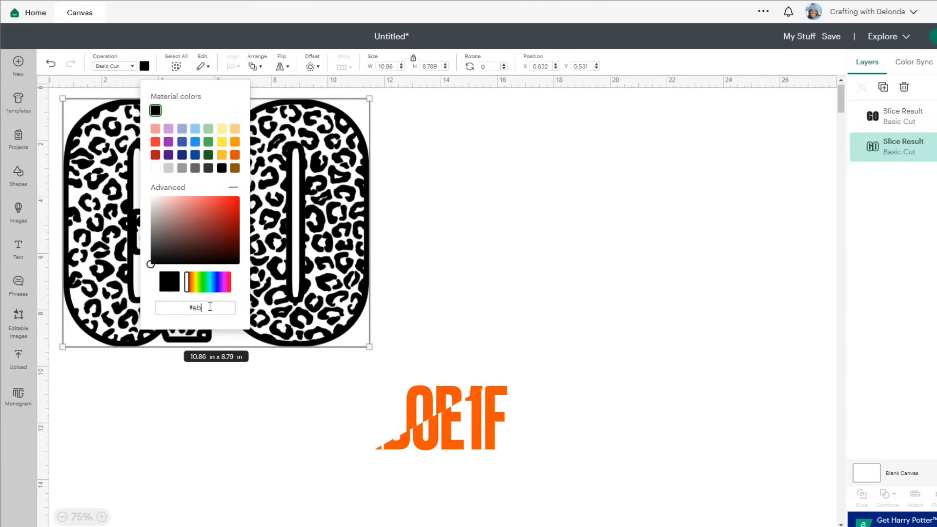
{"action": "type", "text": "6e1f"}
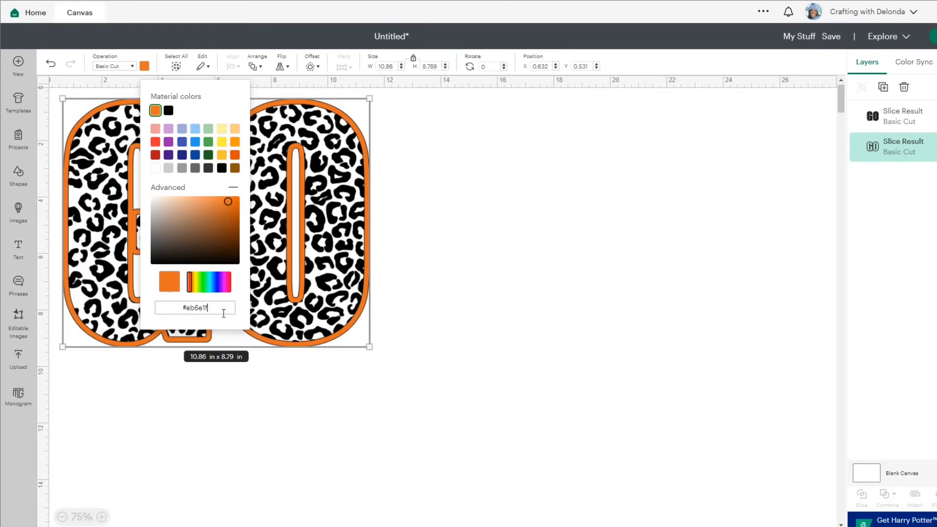
{"action": "left_click", "coordinate": [477, 357]}
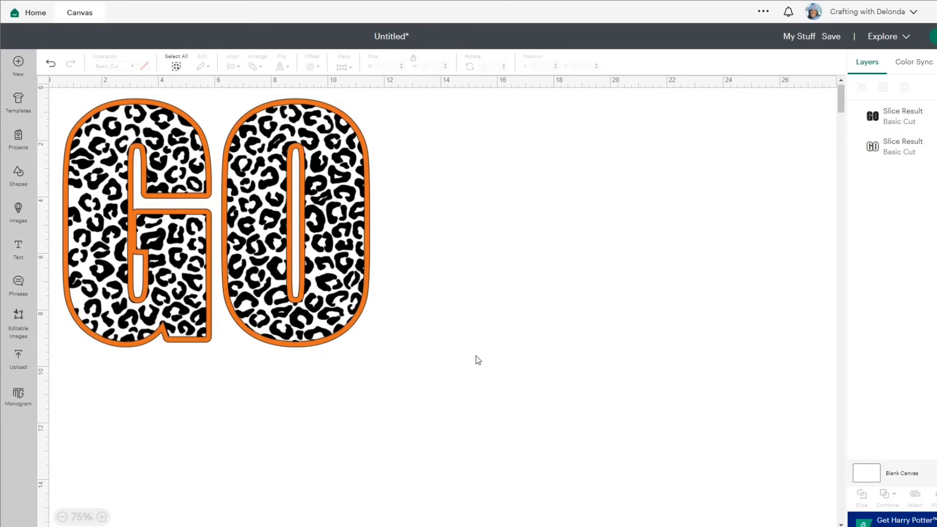
Recolour the leopard-print letters navy blue with the hex code 002d62
{"action": "left_click", "coordinate": [887, 125]}
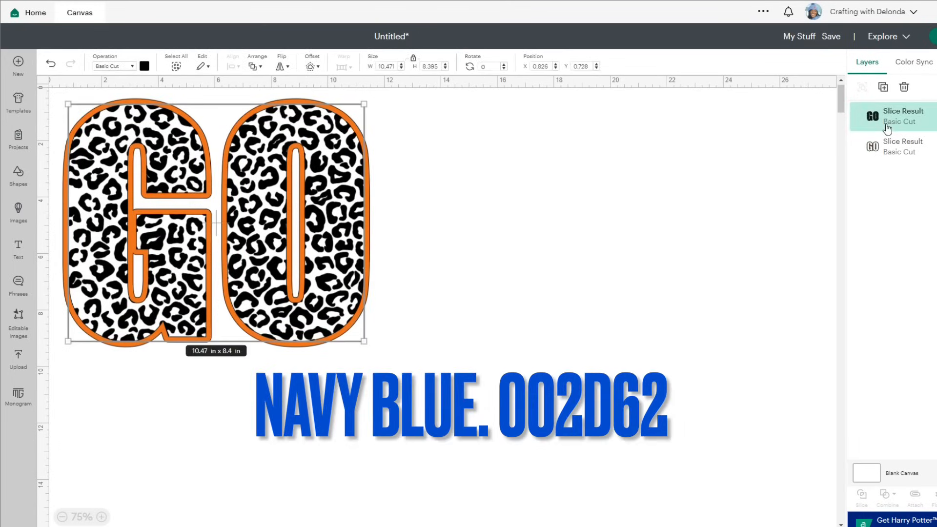
{"action": "left_click", "coordinate": [144, 67]}
{"action": "double_click", "coordinate": [204, 306]}
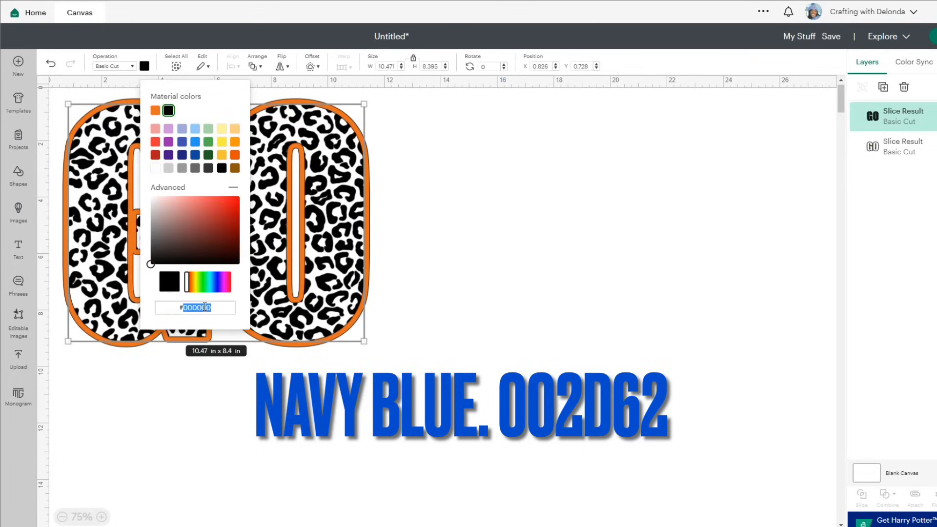
{"action": "type", "text": "002"}
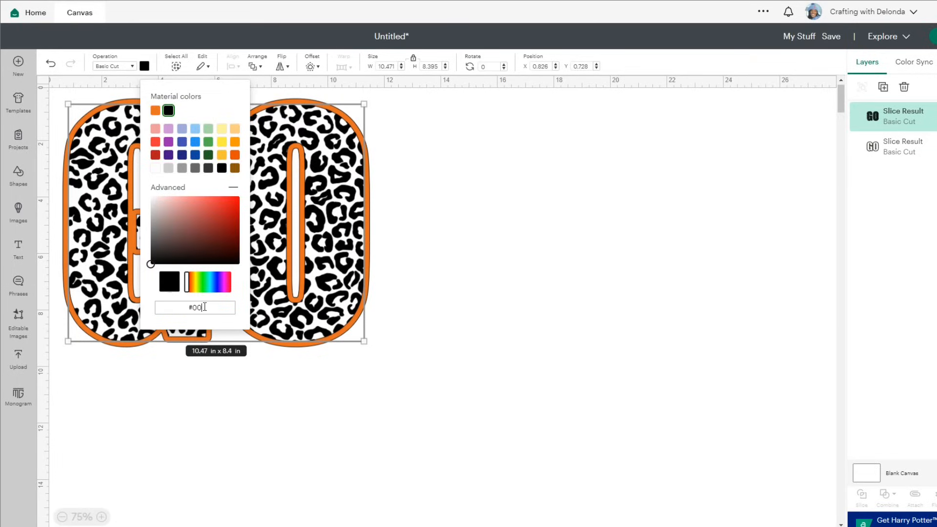
{"action": "type", "text": "d62"}
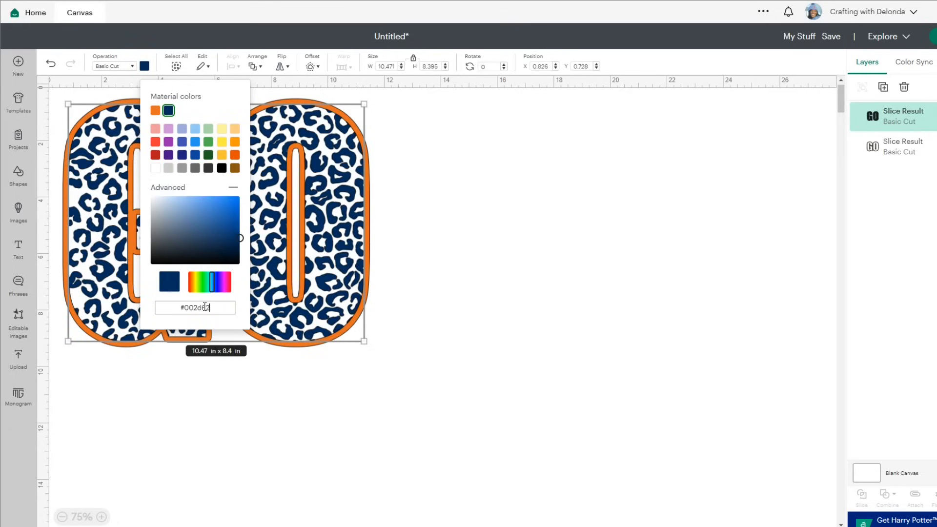
{"action": "left_click", "coordinate": [612, 345]}
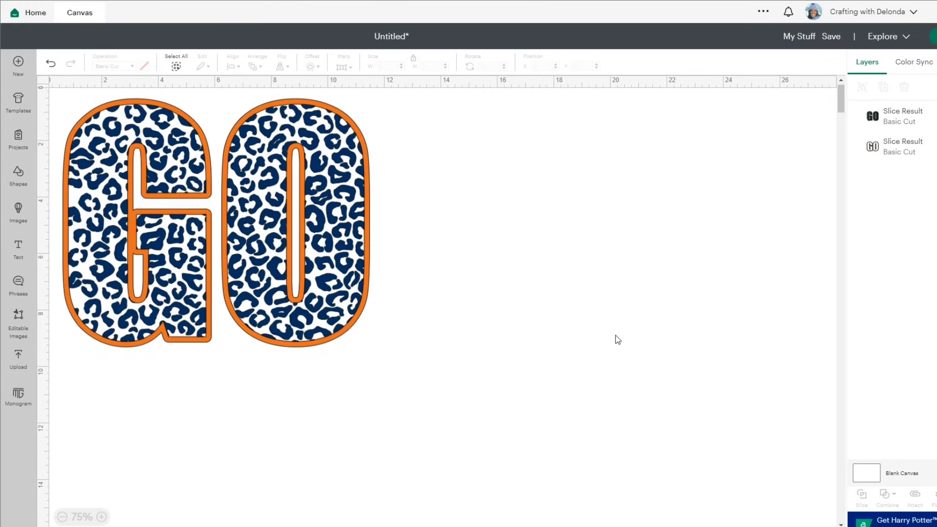
Add a text object and set its font to the system font Sugar Melon
{"action": "left_click", "coordinate": [17, 247]}
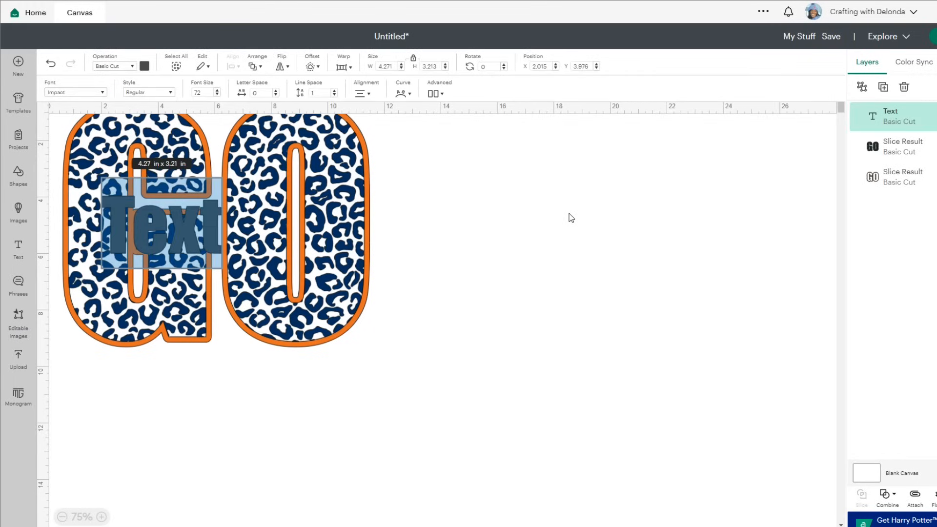
{"action": "left_click", "coordinate": [102, 93]}
{"action": "left_click", "coordinate": [151, 109]}
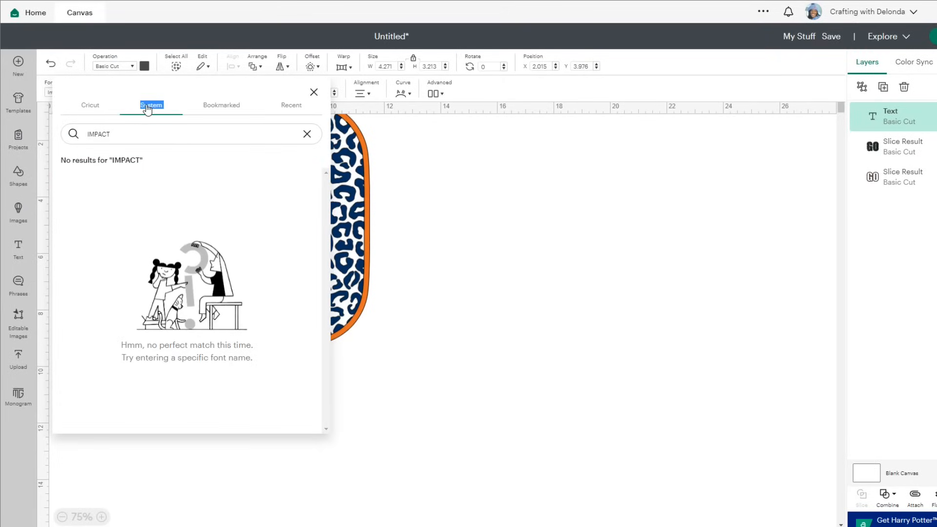
{"action": "double_click", "coordinate": [129, 135]}
{"action": "type", "text": "sugar"}
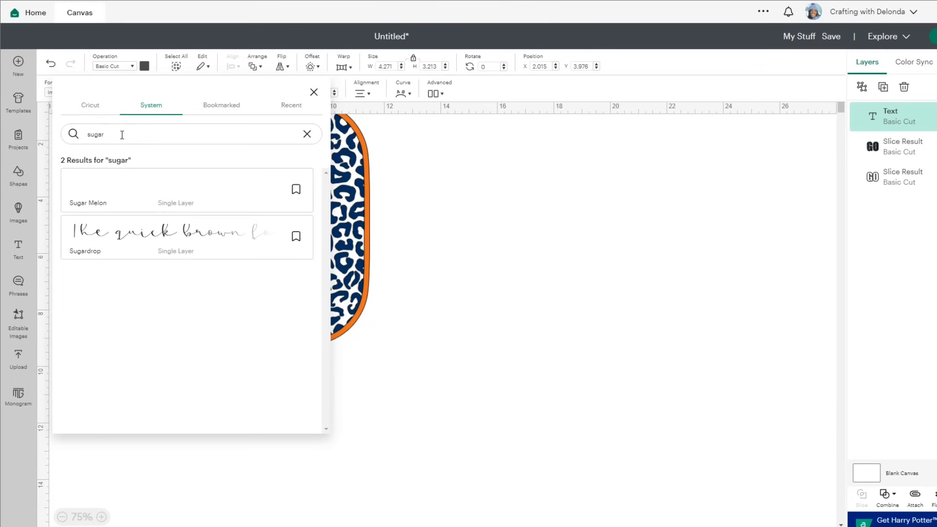
{"action": "left_click", "coordinate": [177, 206]}
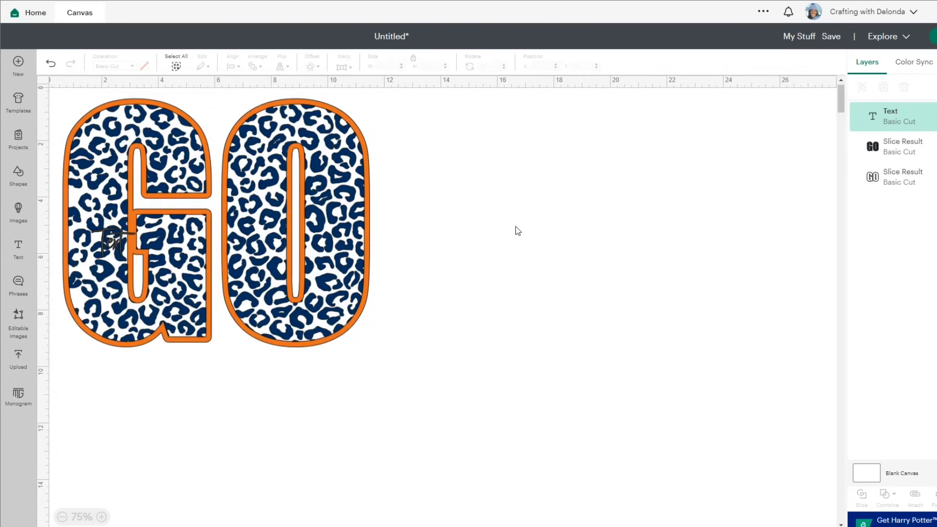
{"action": "left_click", "coordinate": [517, 230]}
Move the new text onto the empty canvas beside GO and change its wording to "Astros"
{"action": "left_click_drag", "start_coordinate": [108, 246], "coordinate": [464, 258]}
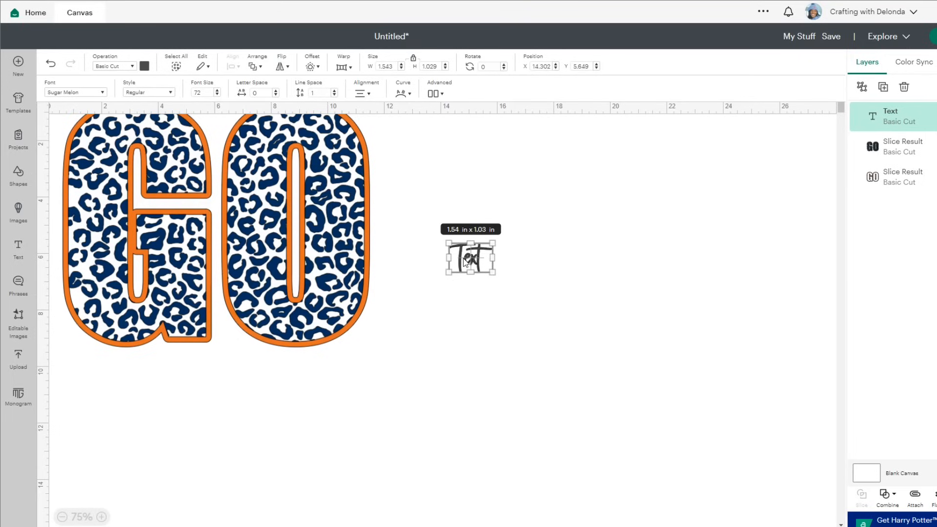
{"action": "left_click", "coordinate": [484, 287]}
{"action": "left_click", "coordinate": [467, 260]}
{"action": "double_click", "coordinate": [467, 263]}
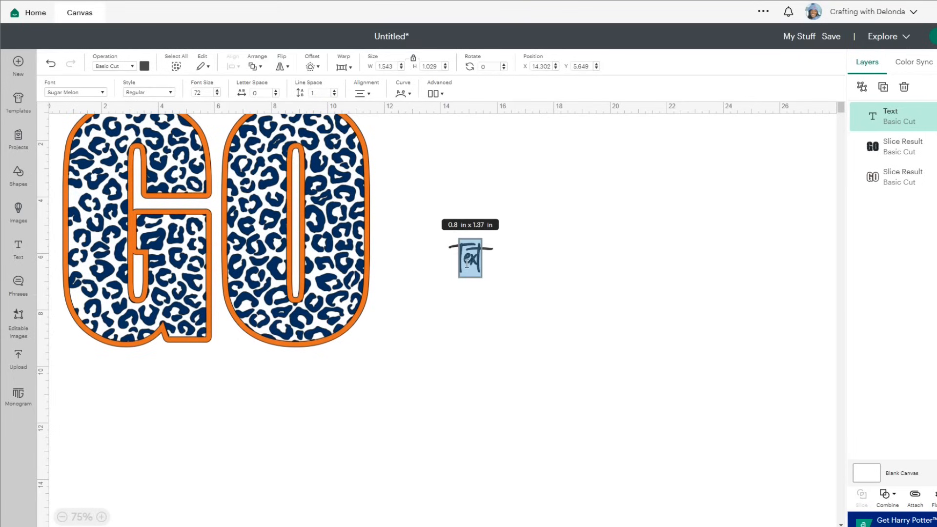
{"action": "type", "text": "Astors"}
{"action": "key", "text": "BackSpace"}
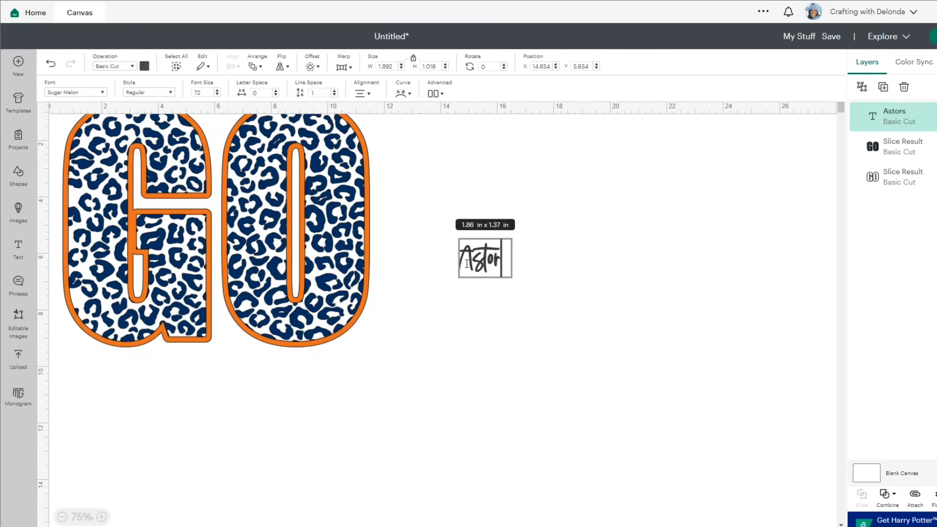
{"action": "key", "text": "BackSpace"}
{"action": "key", "text": "BackSpace"}
{"action": "type", "text": "ros"}
{"action": "left_click", "coordinate": [539, 336]}
Enlarge the Astros text to about 9.86 × 7.11 in and place it over the lower part of GO
{"action": "left_click", "coordinate": [501, 262]}
{"action": "left_click_drag", "start_coordinate": [515, 283], "coordinate": [598, 444]}
{"action": "left_click_drag", "start_coordinate": [572, 340], "coordinate": [221, 301]}
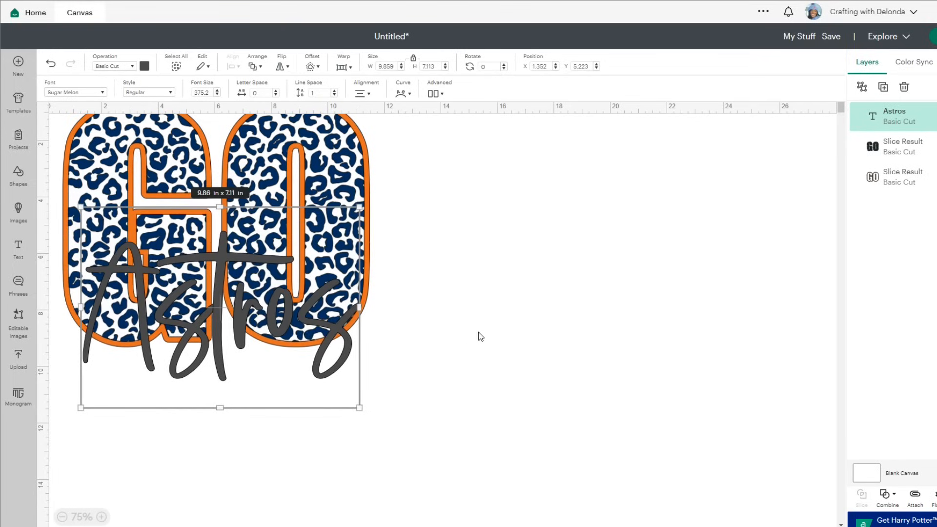
{"action": "left_click", "coordinate": [479, 332]}
Move the GO letters and the Astros text together to the middle of the canvas and reposition the text over the letters
{"action": "left_click_drag", "start_coordinate": [56, 102], "coordinate": [425, 522]}
{"action": "left_click_drag", "start_coordinate": [221, 246], "coordinate": [453, 285]}
{"action": "left_click", "coordinate": [209, 287]}
{"action": "left_click_drag", "start_coordinate": [433, 378], "coordinate": [459, 416]}
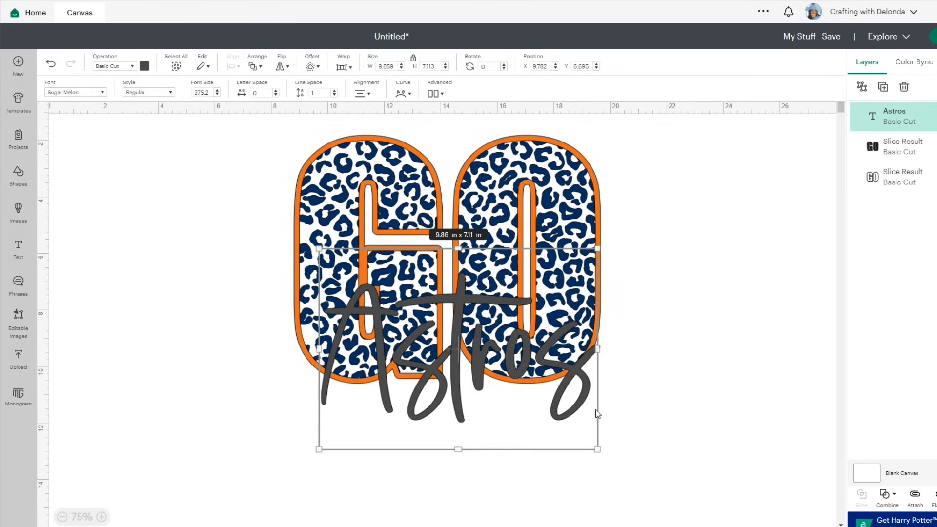
Enlarge the Astros text to about 10.67 × 7.7 in and centre it across the lower half of GO
{"action": "left_click_drag", "start_coordinate": [597, 451], "coordinate": [620, 463]}
{"action": "left_click", "coordinate": [517, 441]}
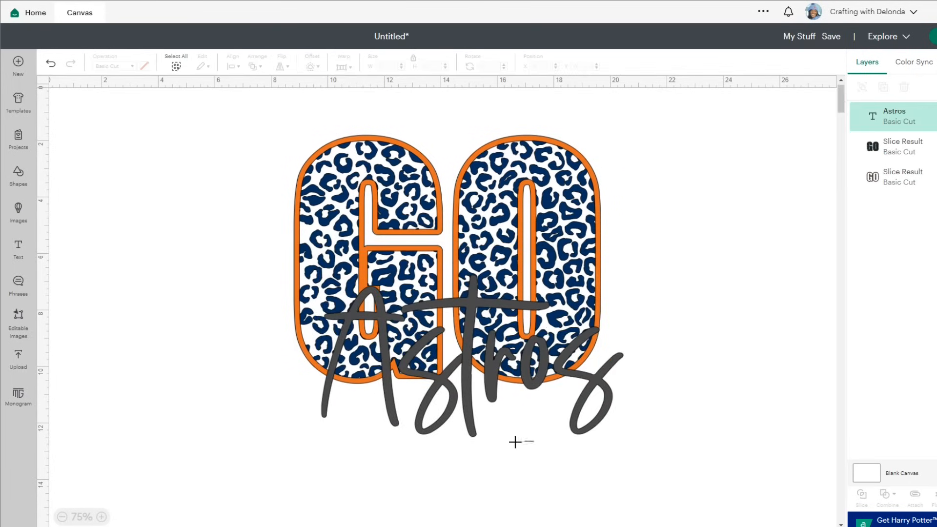
{"action": "left_click_drag", "start_coordinate": [462, 366], "coordinate": [443, 359]}
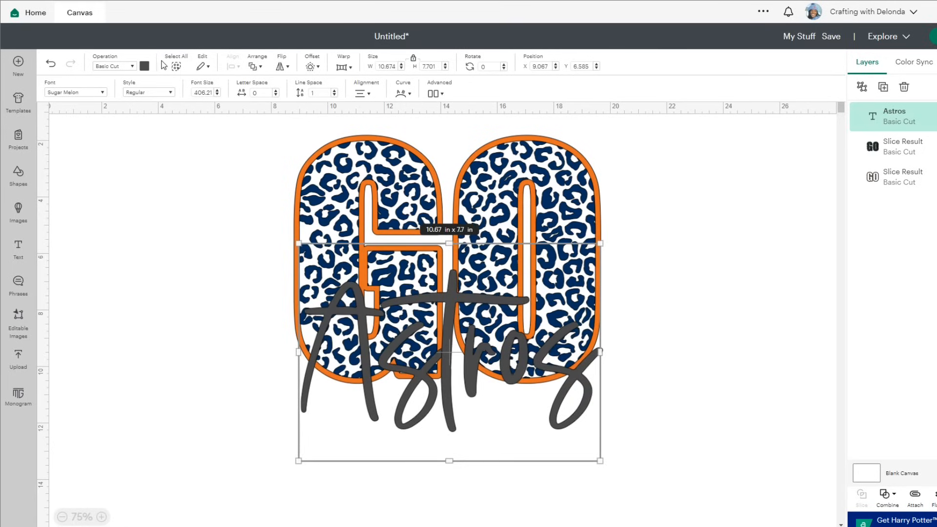
Recolour the Astros text with the same orange material colour as the GO outline
{"action": "left_click", "coordinate": [145, 66]}
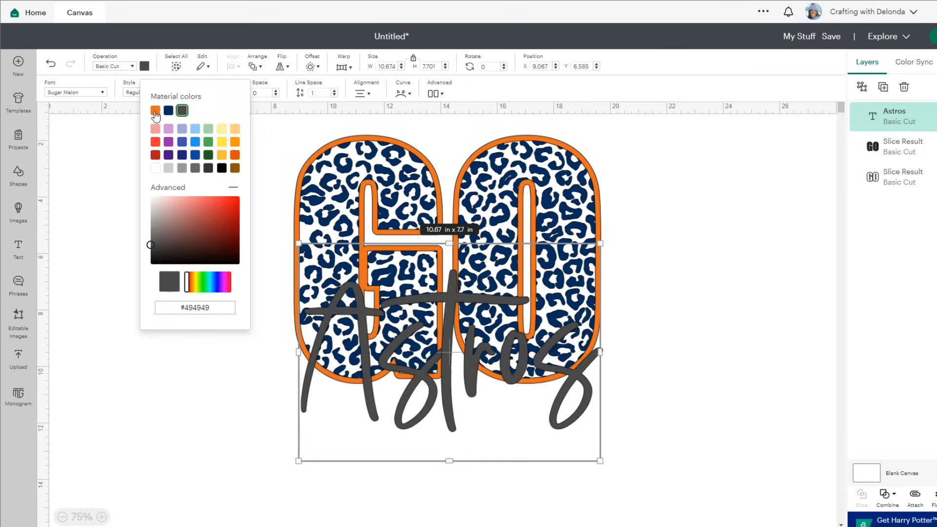
{"action": "left_click", "coordinate": [161, 117]}
{"action": "left_click", "coordinate": [222, 365]}
{"action": "left_click", "coordinate": [454, 411]}
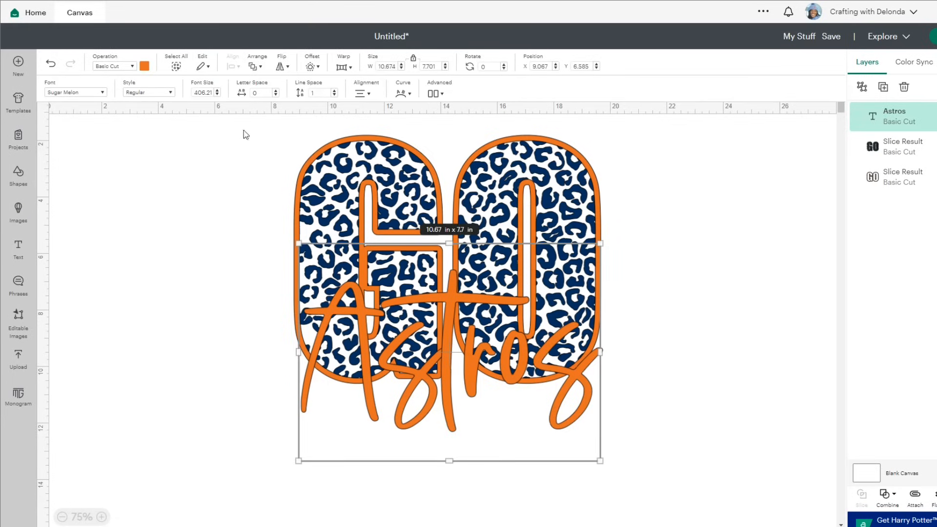
Create a 0.181 in welded offset with rounded corners around the Astros text
{"action": "left_click", "coordinate": [311, 66]}
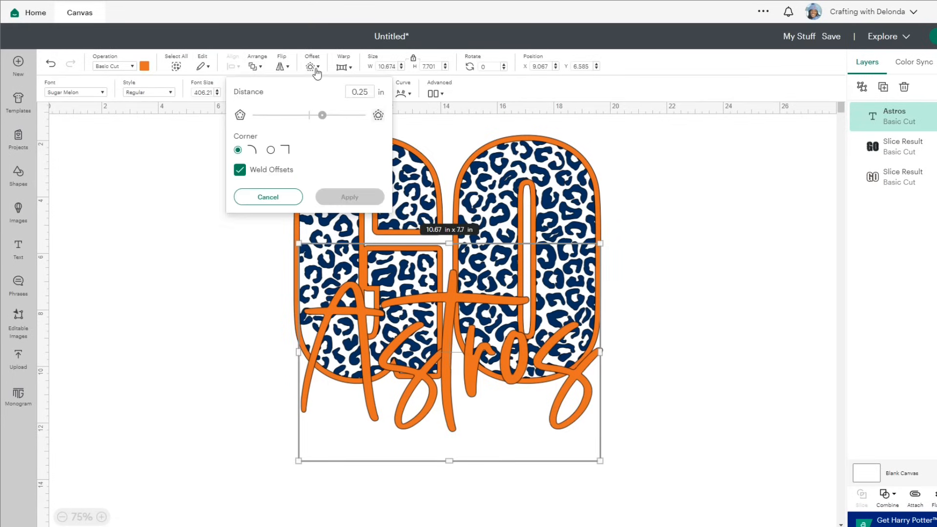
{"action": "left_click", "coordinate": [322, 116]}
{"action": "left_click_drag", "start_coordinate": [322, 115], "coordinate": [319, 116]}
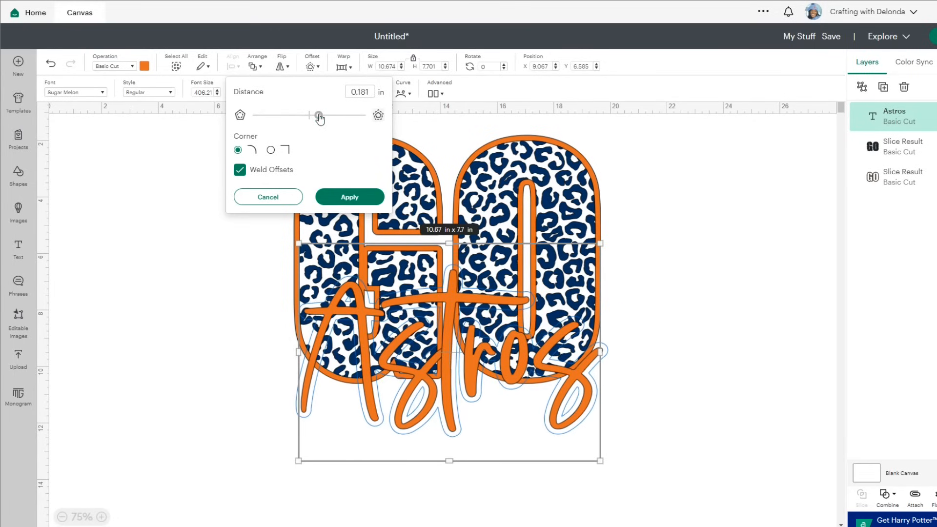
{"action": "left_click", "coordinate": [349, 198]}
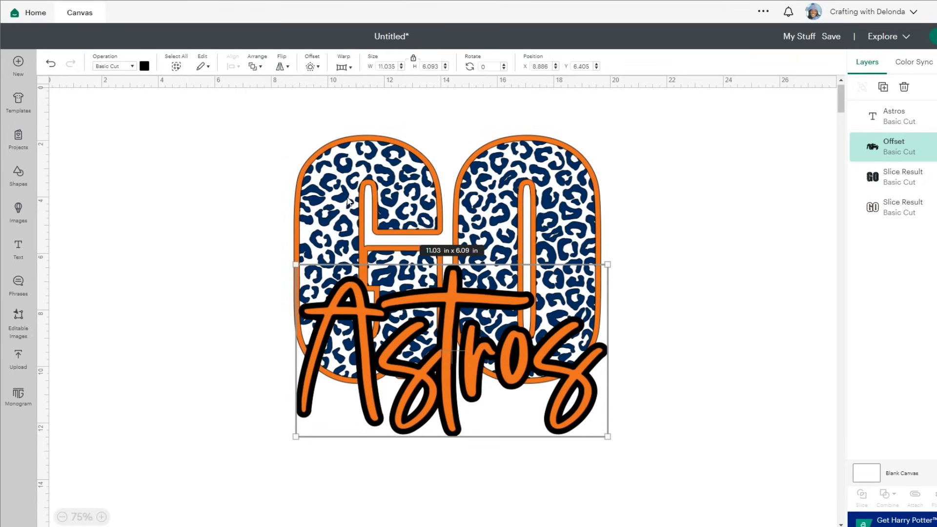
Recolour the offset behind the Astros text white
{"action": "left_click", "coordinate": [144, 66]}
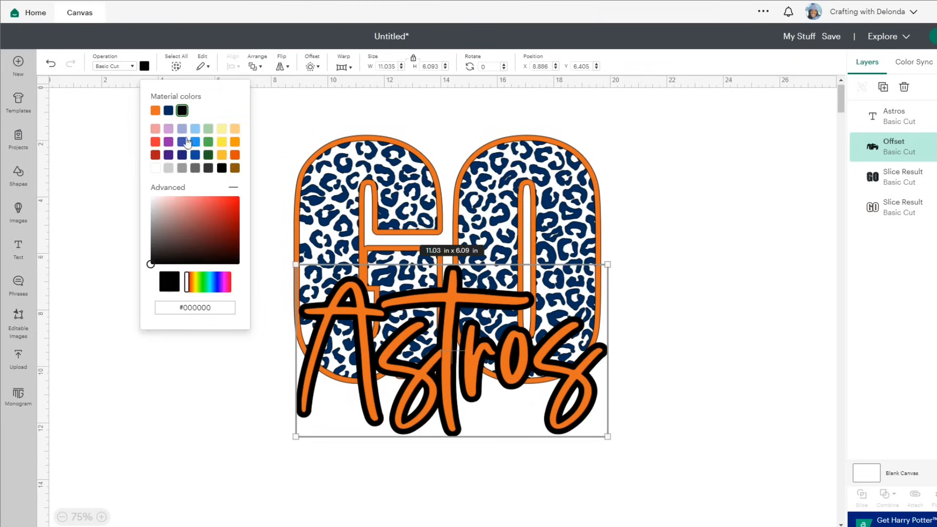
{"action": "left_click", "coordinate": [155, 168]}
{"action": "left_click", "coordinate": [127, 297]}
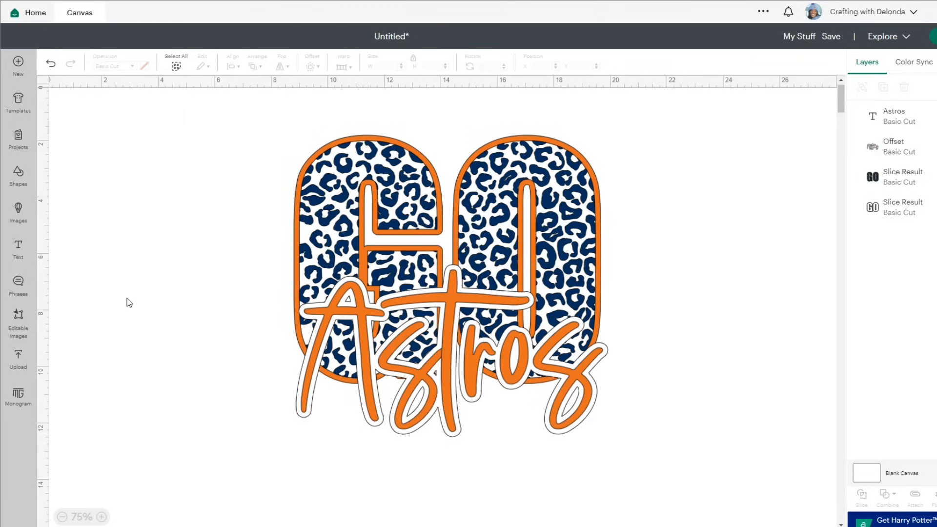
Select the complete GO Astros design and flatten it into one Print Then Cut image
{"action": "left_click_drag", "start_coordinate": [250, 123], "coordinate": [653, 449]}
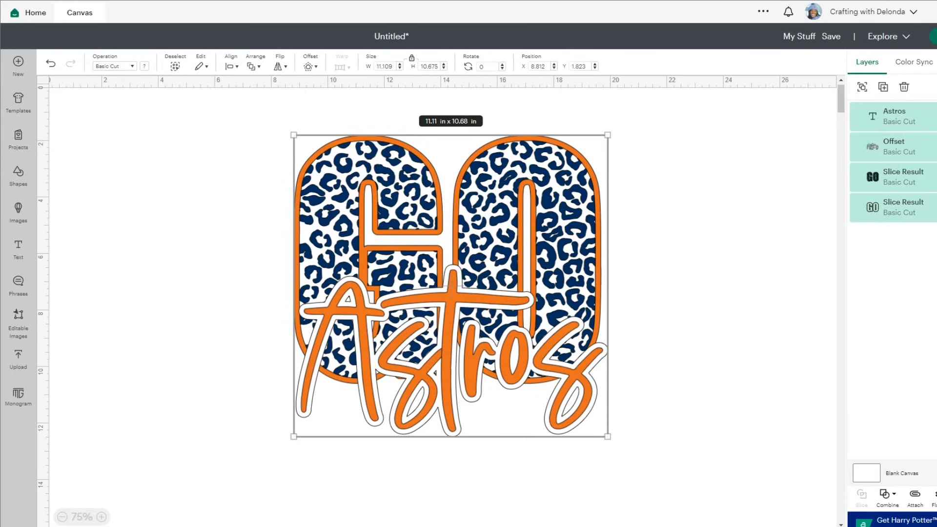
{"action": "left_click", "coordinate": [935, 497]}
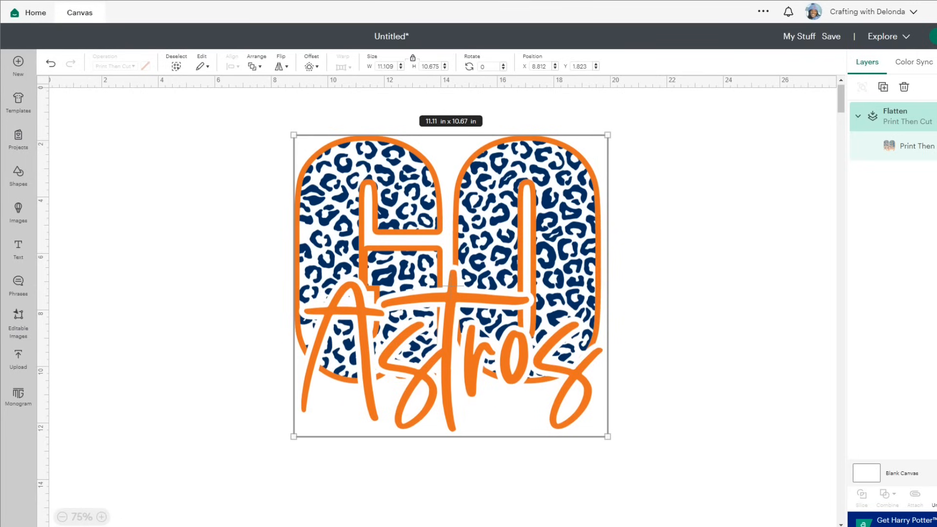
Auto-resize the oversized flattened image to fit the Tabloid page and proceed through the mat preview to the print setup
{"action": "mouse_move", "coordinate": [936, 116]}
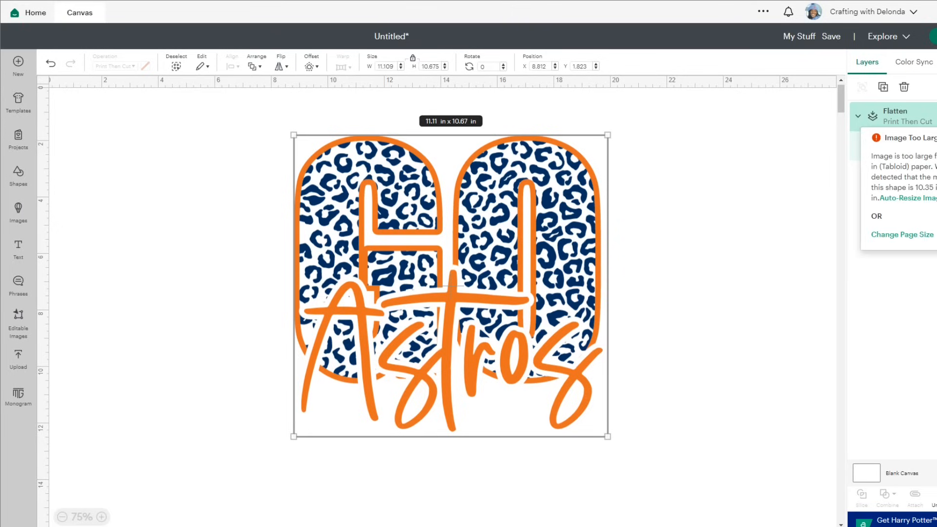
{"action": "left_click", "coordinate": [920, 200]}
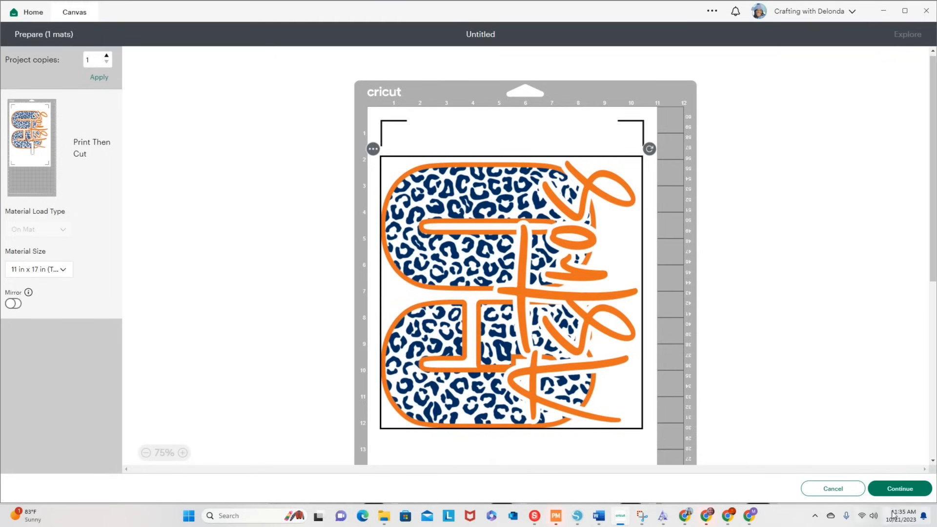
{"action": "left_click", "coordinate": [909, 495]}
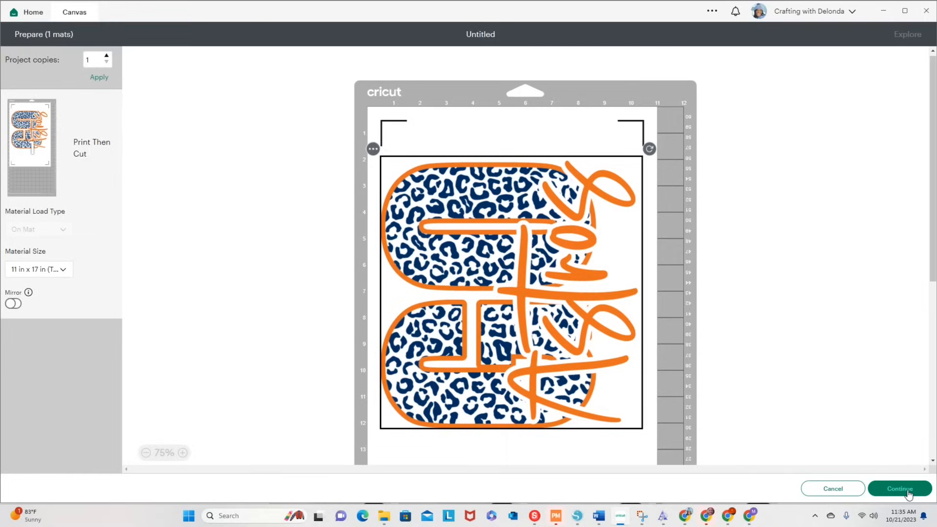
{"action": "left_click", "coordinate": [186, 148]}
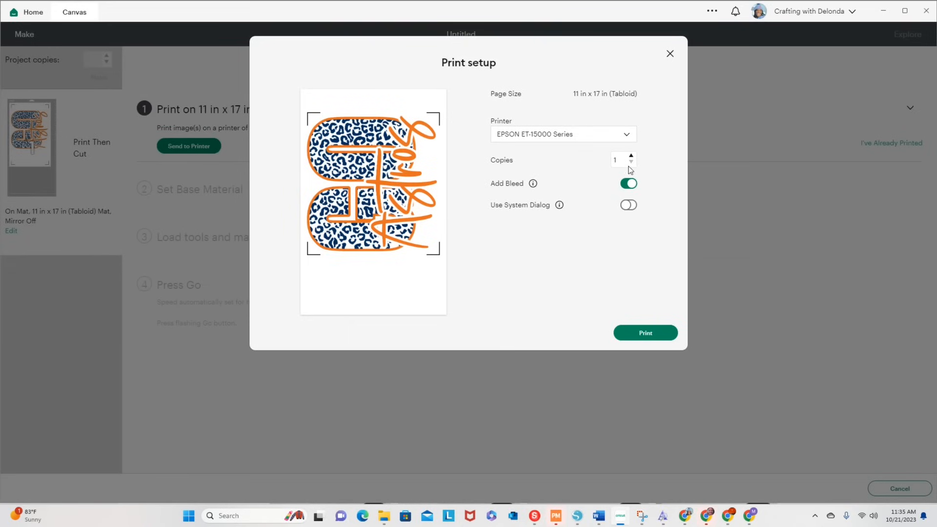
Turn off the bleed, enable the system dialog and start the print on the EPSON ET-15000 Series
{"action": "left_click", "coordinate": [630, 183]}
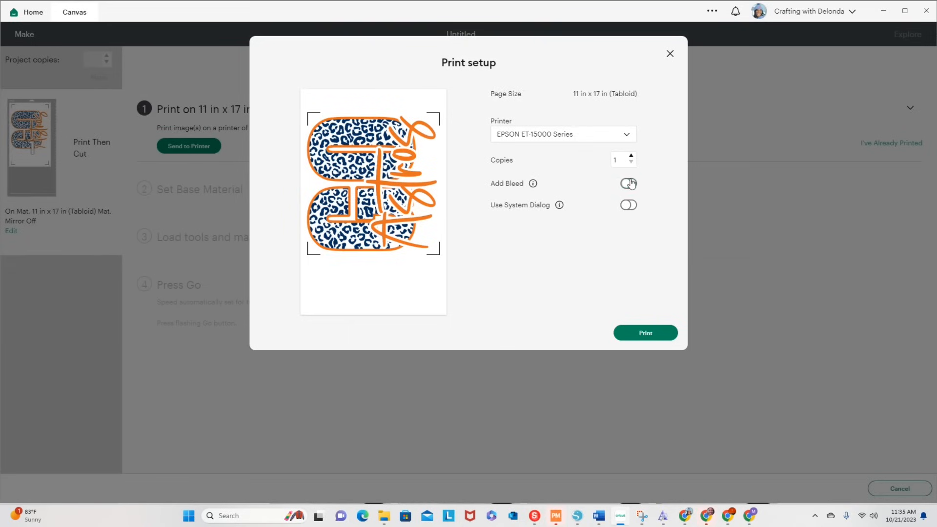
{"action": "left_click", "coordinate": [629, 205]}
{"action": "left_click", "coordinate": [661, 333]}
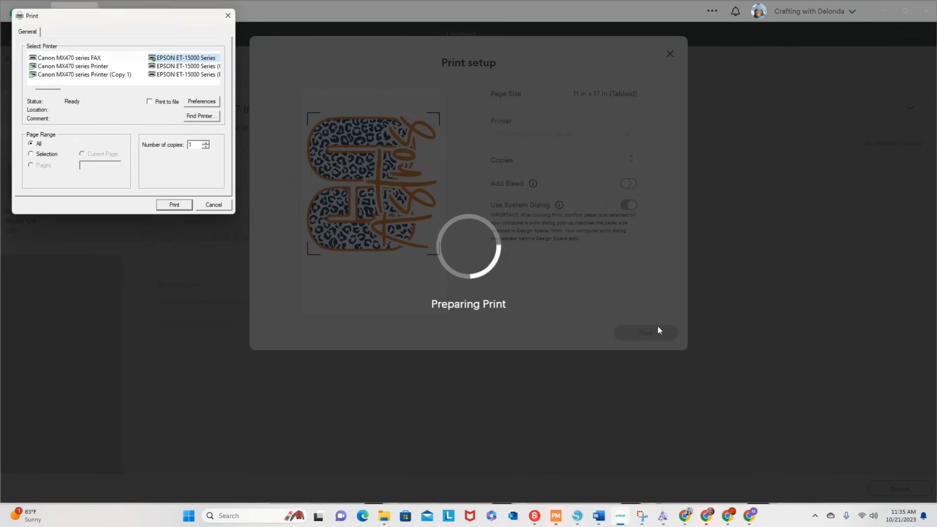
Apply the "11 x 17 mirrored" printing preset with Print Preview enabled and send the job to the printer
{"action": "left_click", "coordinate": [200, 103]}
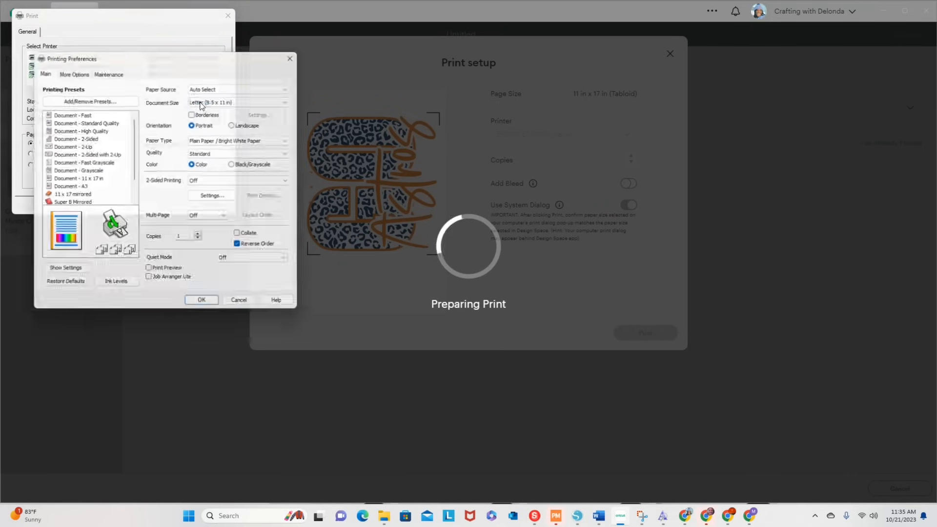
{"action": "left_click", "coordinate": [68, 196]}
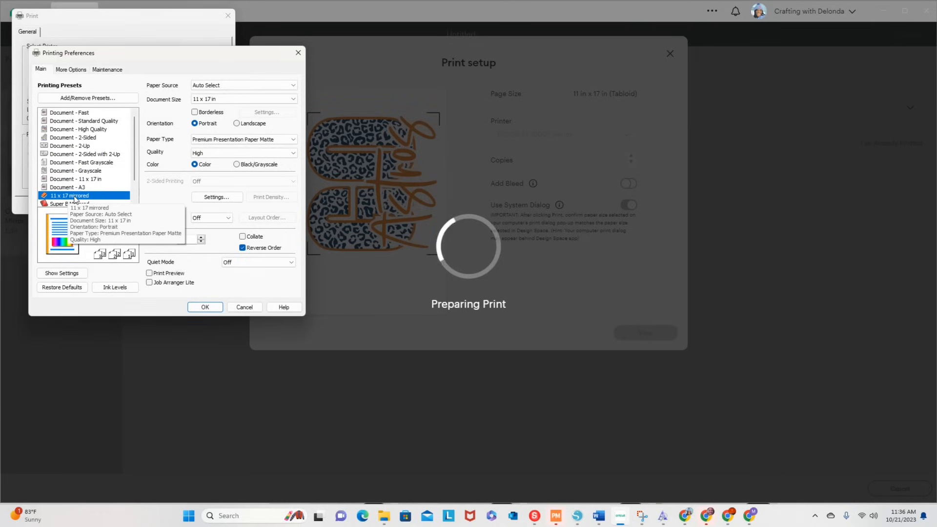
{"action": "left_click", "coordinate": [158, 274]}
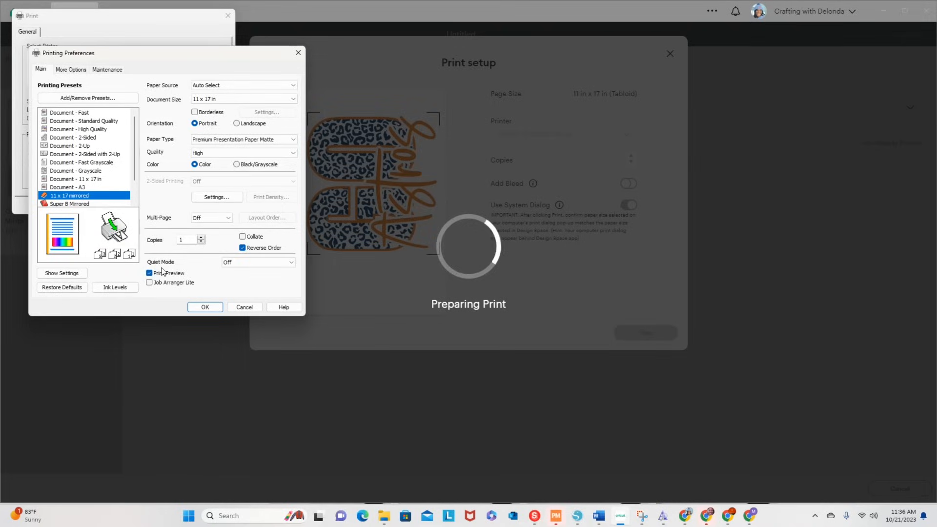
{"action": "left_click", "coordinate": [209, 308]}
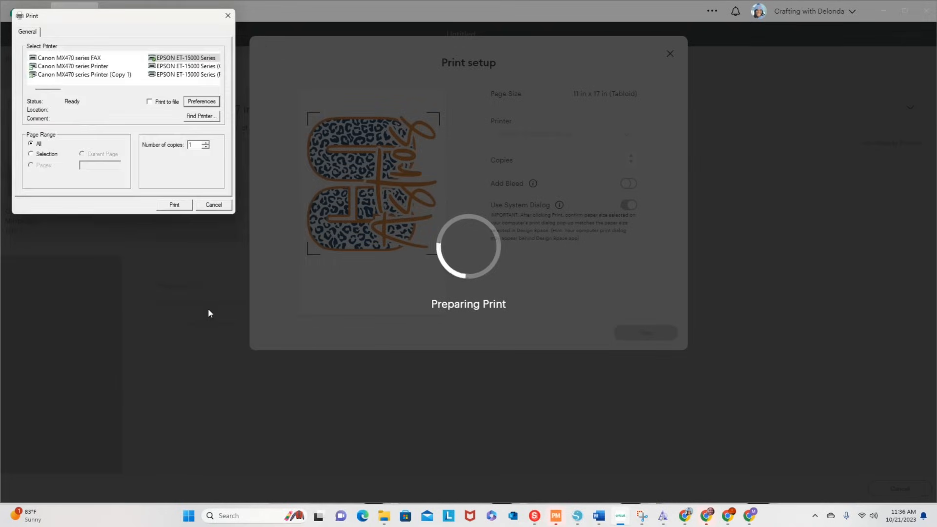
{"action": "left_click", "coordinate": [174, 203]}
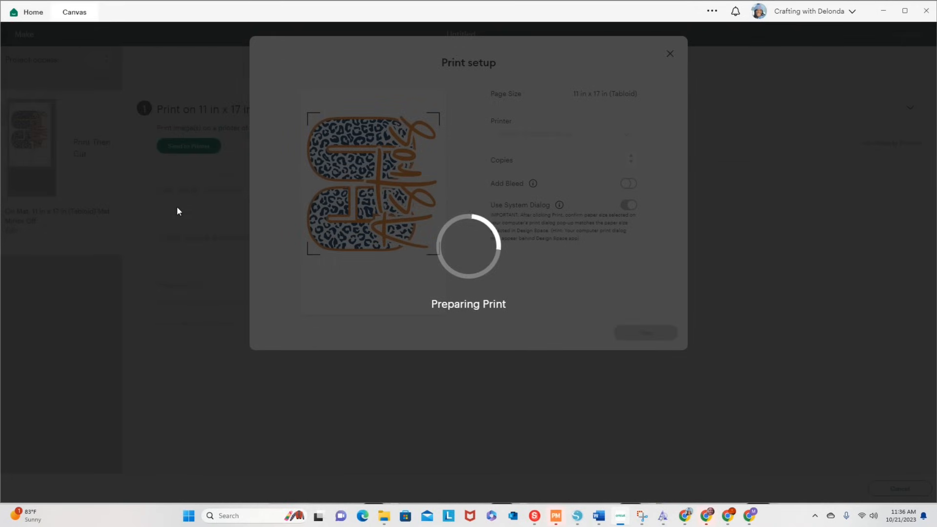